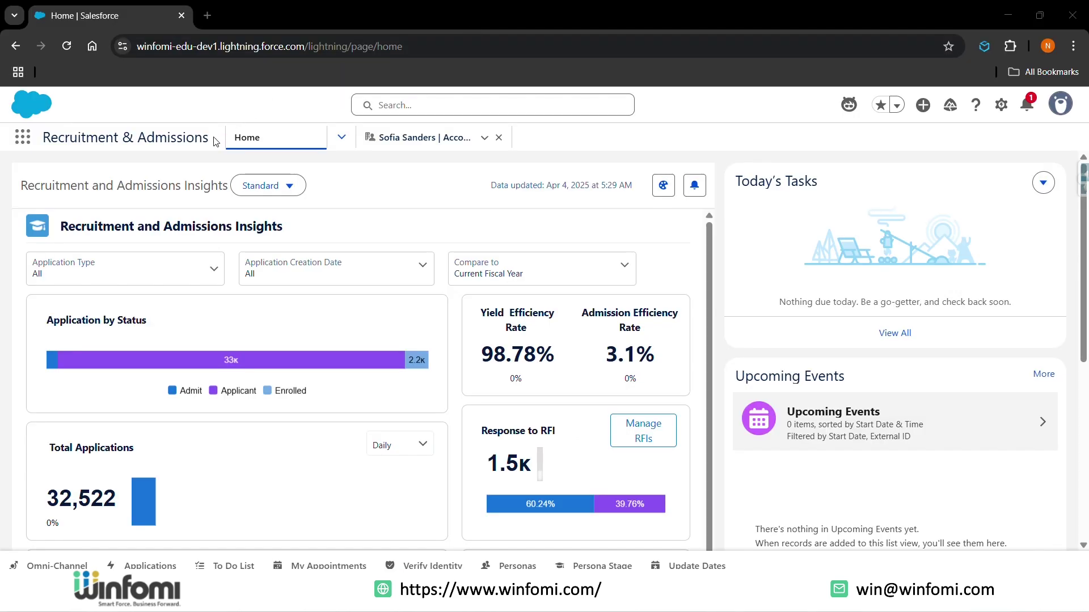
{"action": "left_click", "coordinate": [24, 140]}
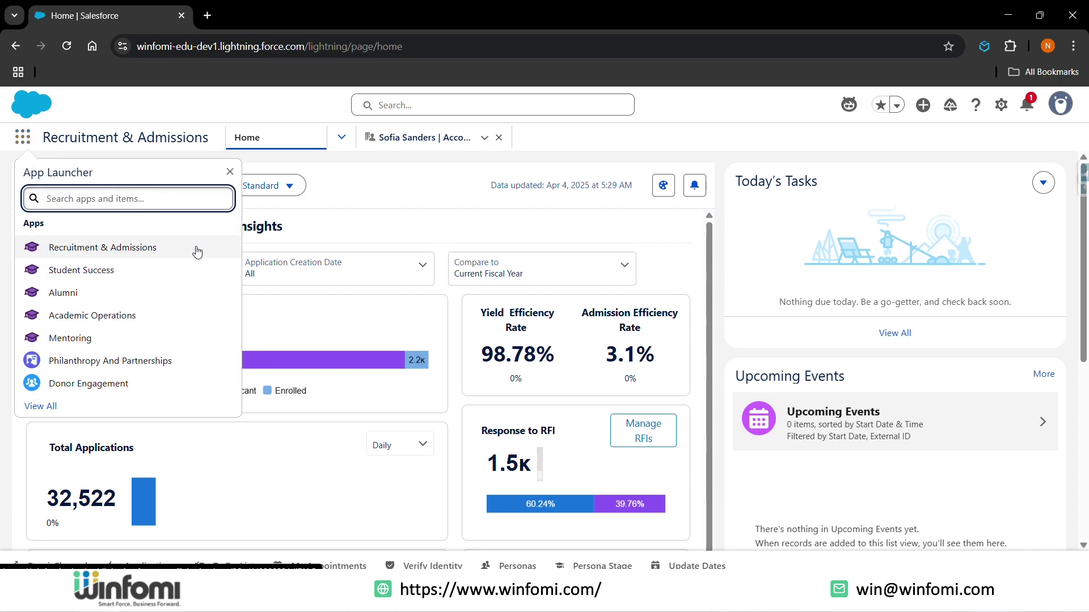
{"action": "left_click", "coordinate": [154, 251]}
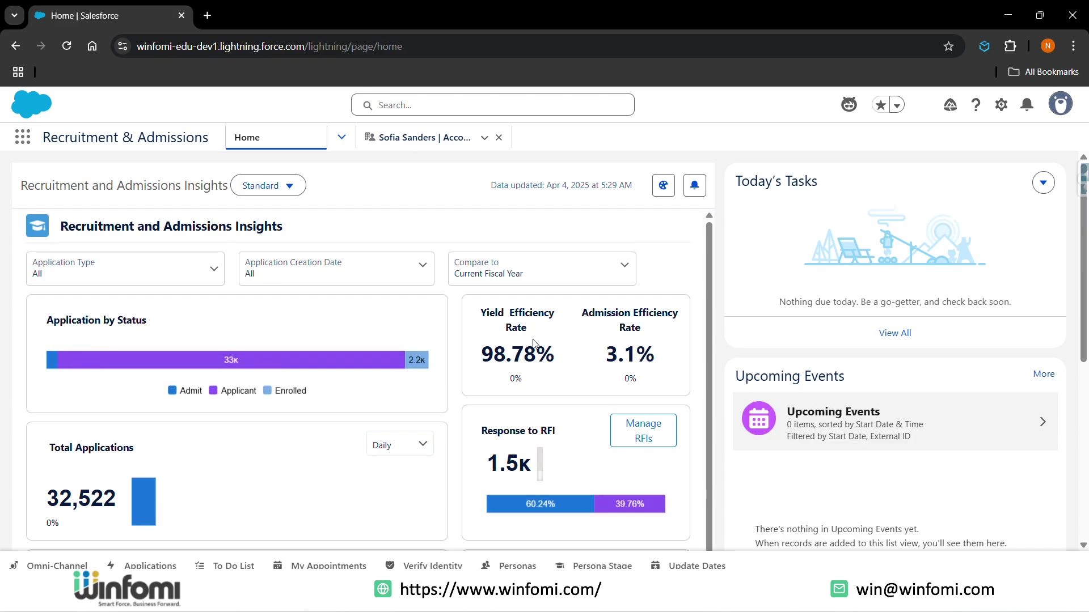
{"action": "scroll", "coordinate": [675, 364], "scroll_direction": "down", "scroll_amount": 1}
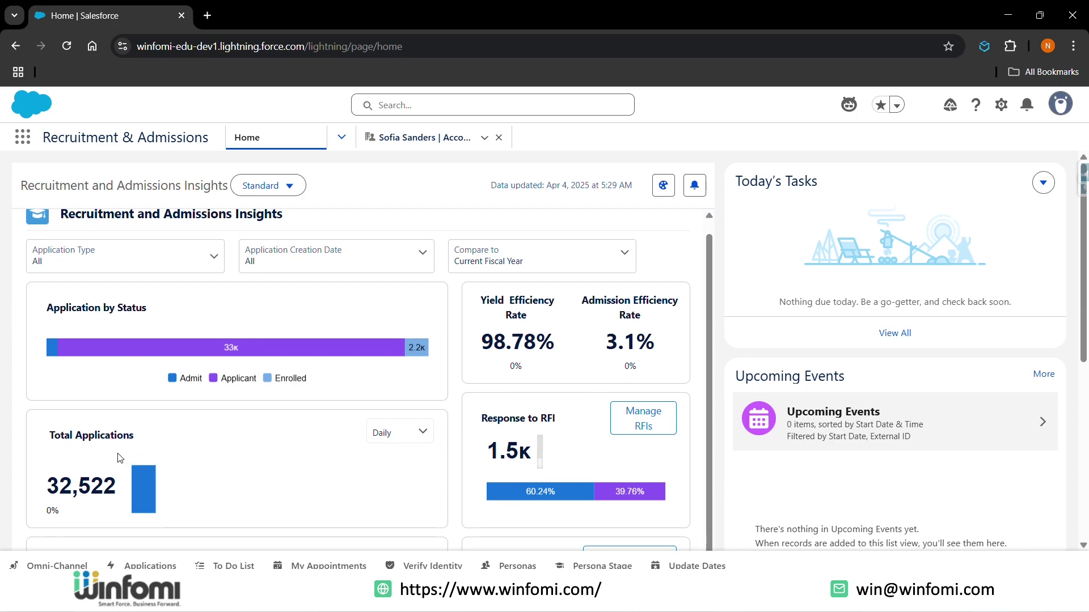
{"action": "scroll", "coordinate": [147, 453], "scroll_direction": "down", "scroll_amount": 5}
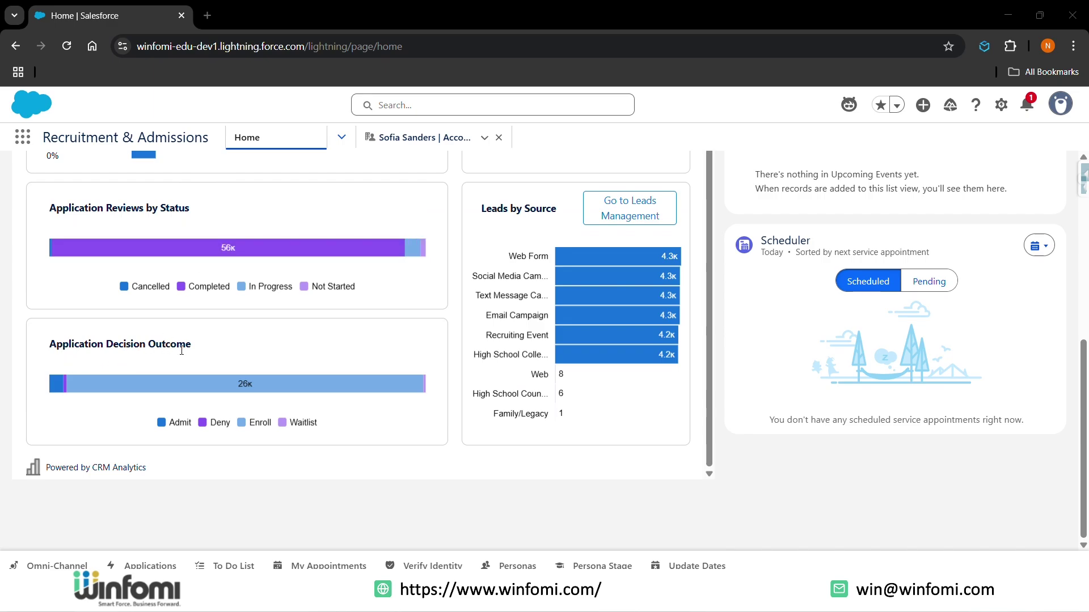
{"action": "scroll", "coordinate": [482, 251], "scroll_direction": "up", "scroll_amount": 1}
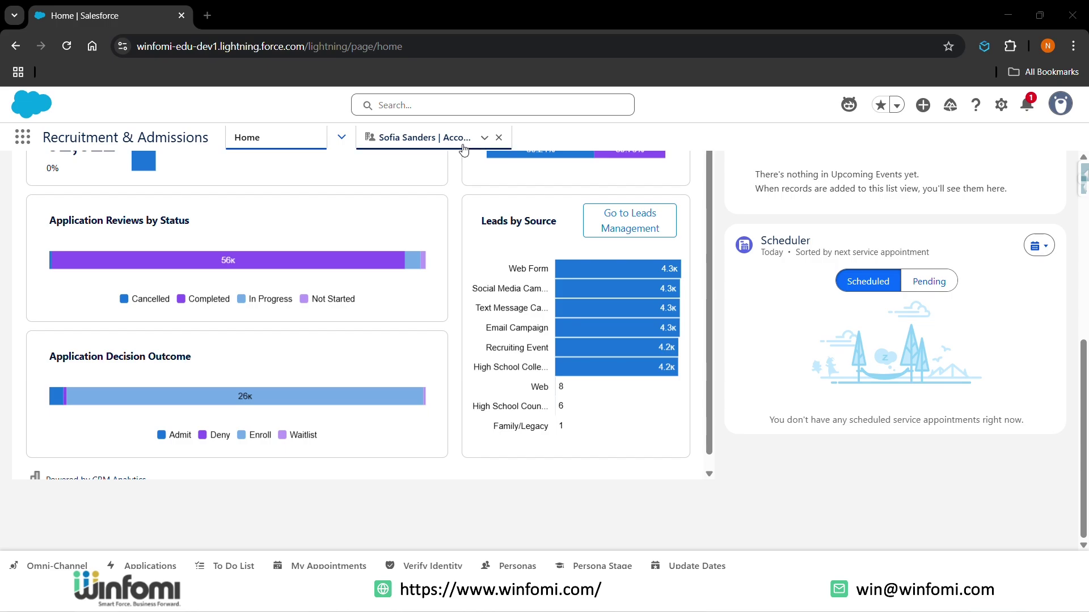
{"action": "key", "text": "Home"}
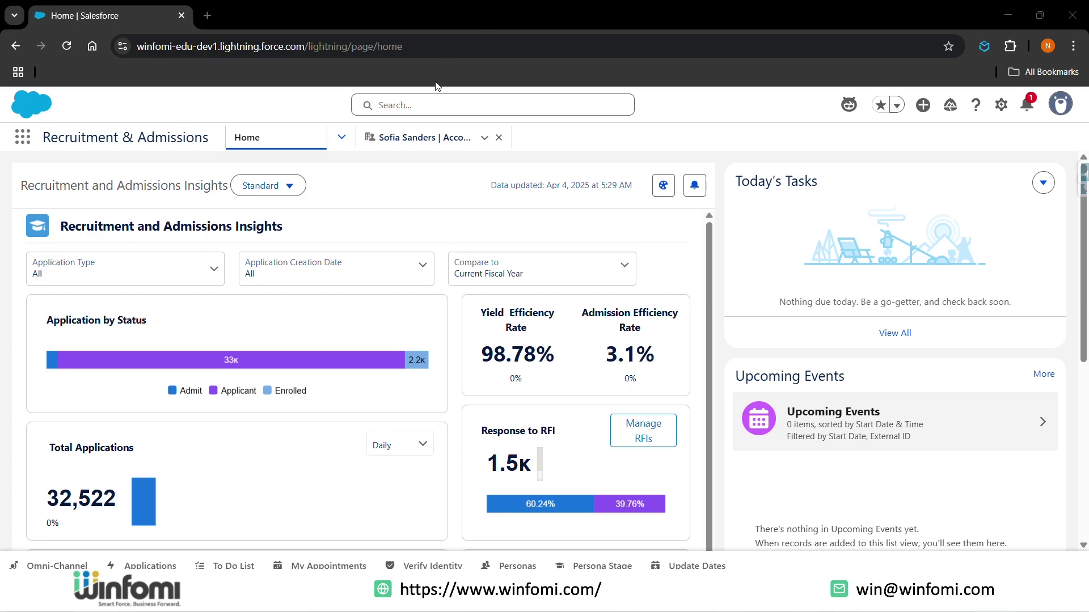
{"action": "left_click", "coordinate": [341, 137]}
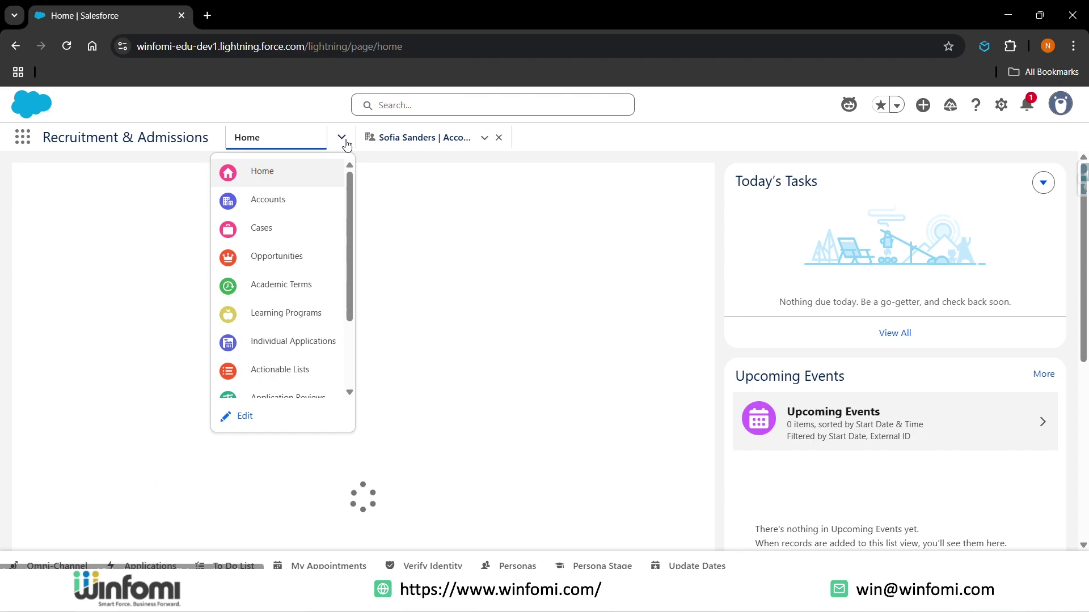
{"action": "left_click", "coordinate": [258, 342]}
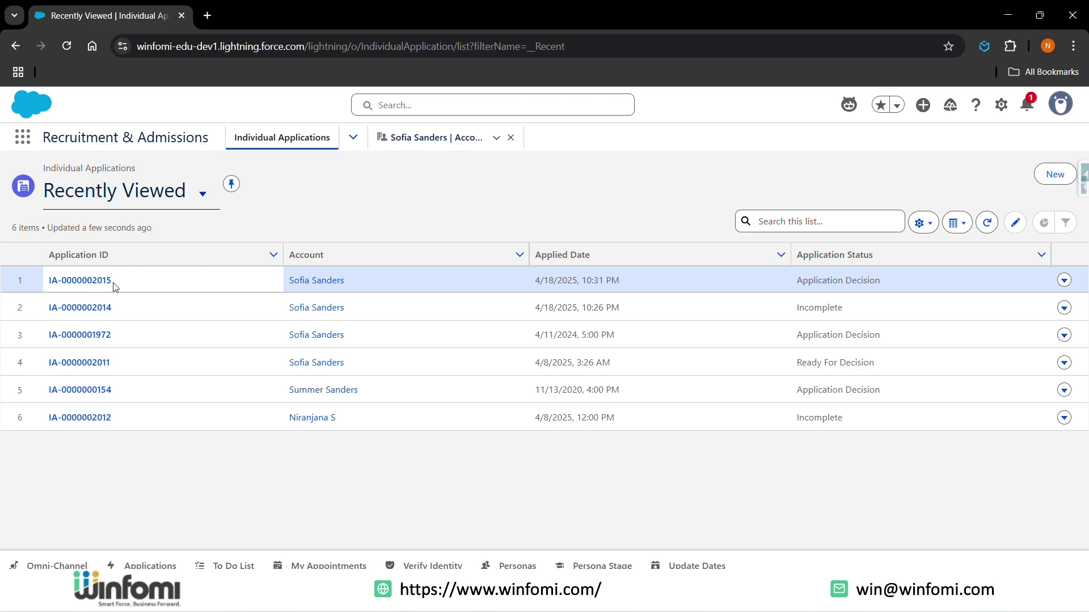
{"action": "left_click", "coordinate": [96, 283]}
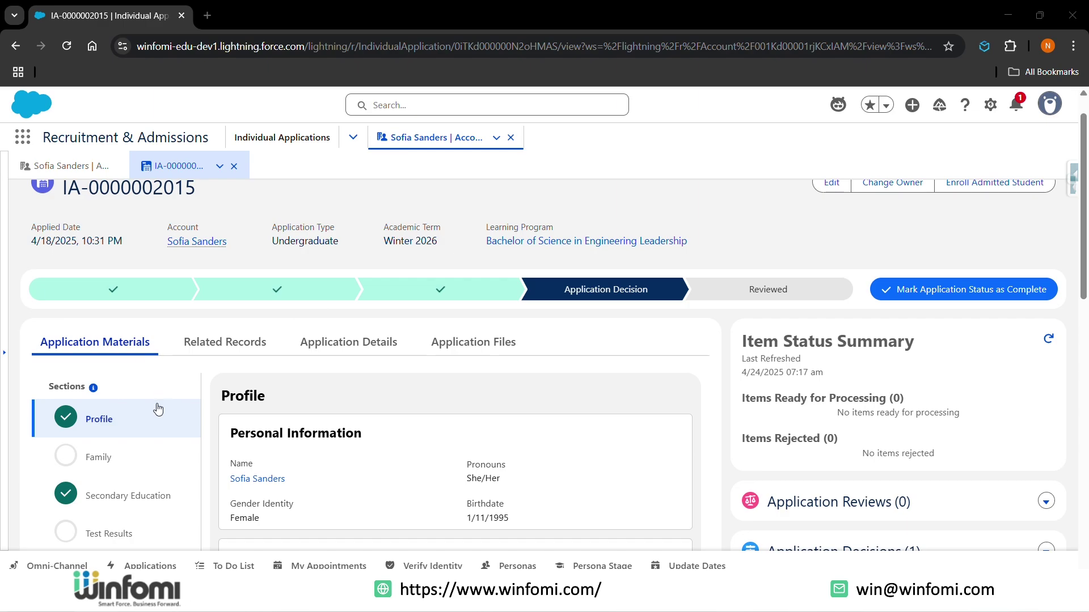
Step: Review the application's materials and its Related Records section
{"action": "scroll", "coordinate": [158, 409], "scroll_direction": "down", "scroll_amount": 2}
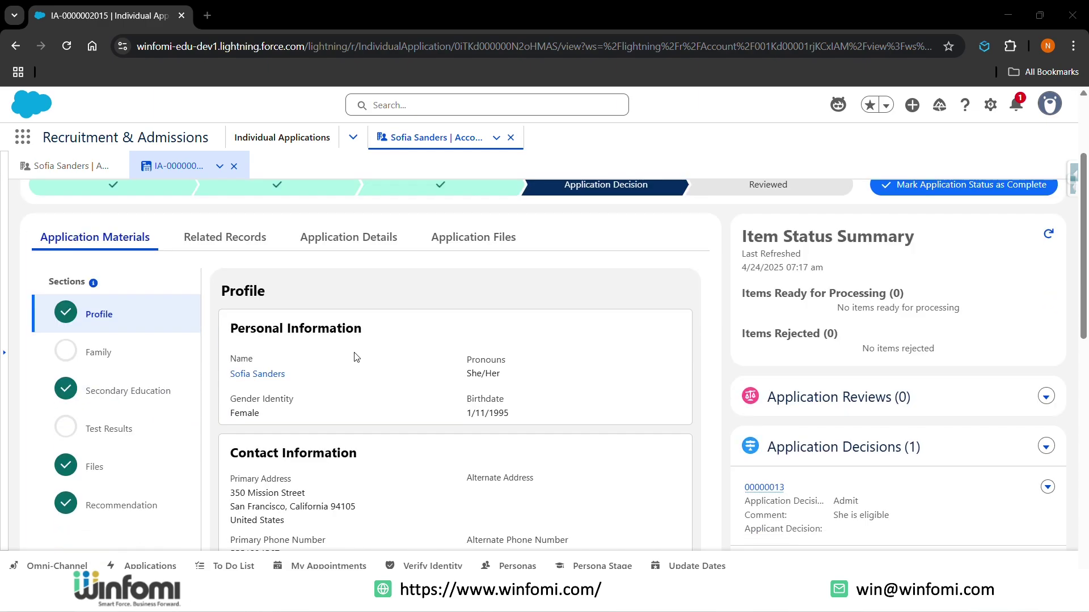
{"action": "scroll", "coordinate": [343, 380], "scroll_direction": "down", "scroll_amount": 2}
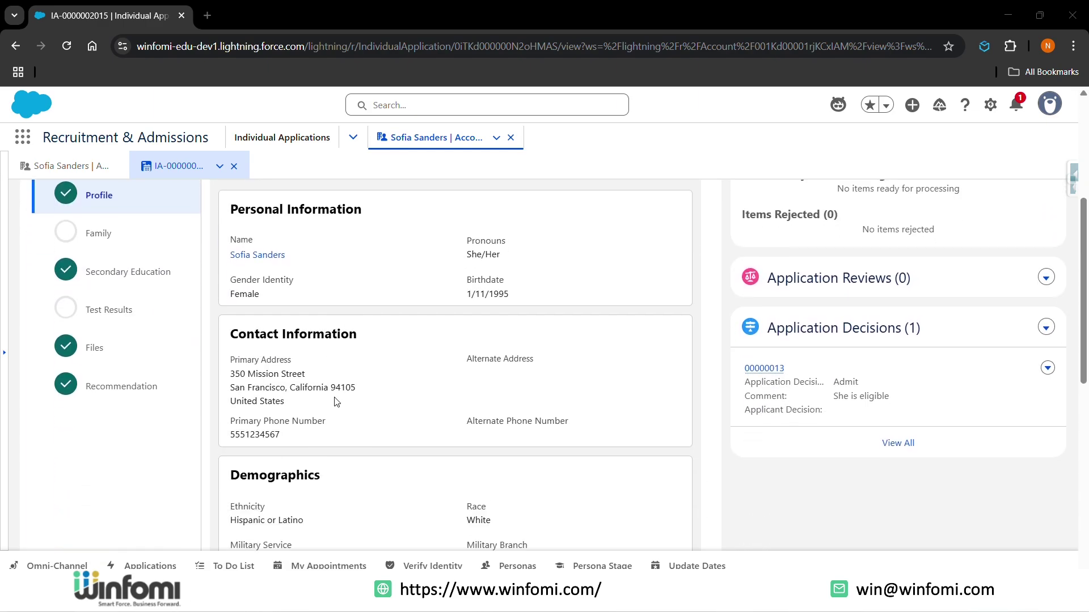
{"action": "scroll", "coordinate": [349, 473], "scroll_direction": "down", "scroll_amount": 4}
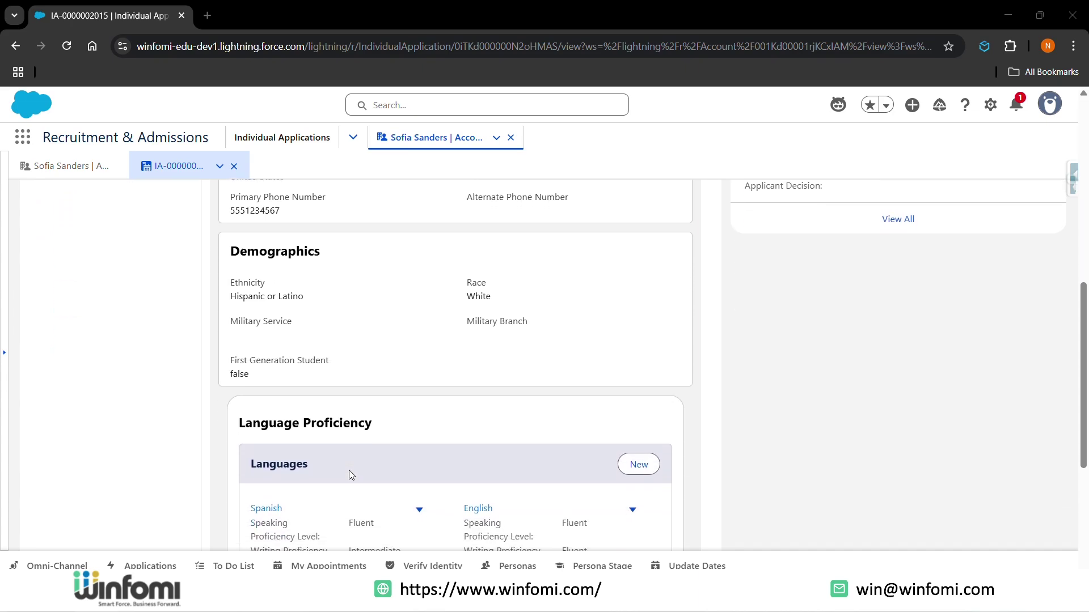
{"action": "scroll", "coordinate": [349, 474], "scroll_direction": "down", "scroll_amount": 4}
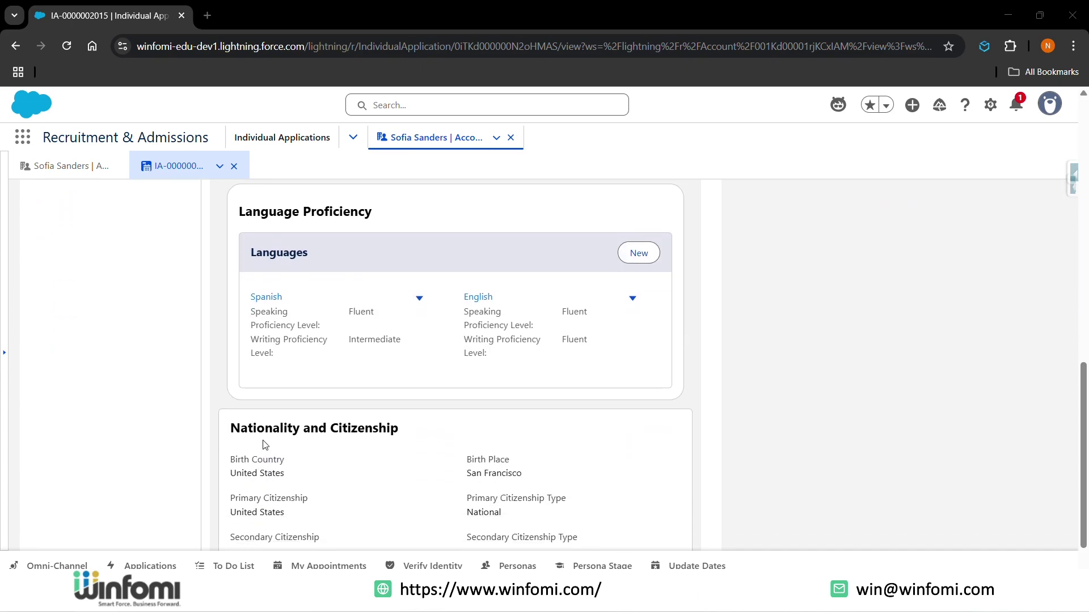
{"action": "scroll", "coordinate": [305, 448], "scroll_direction": "down", "scroll_amount": 1}
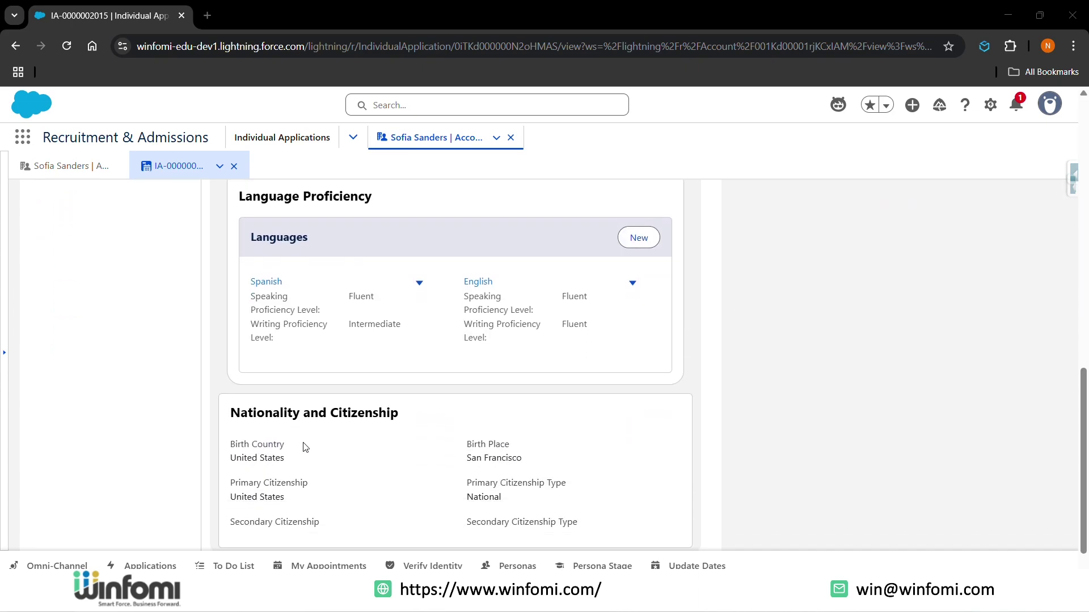
{"action": "scroll", "coordinate": [305, 448], "scroll_direction": "up", "scroll_amount": 10}
{"action": "left_click", "coordinate": [235, 385]}
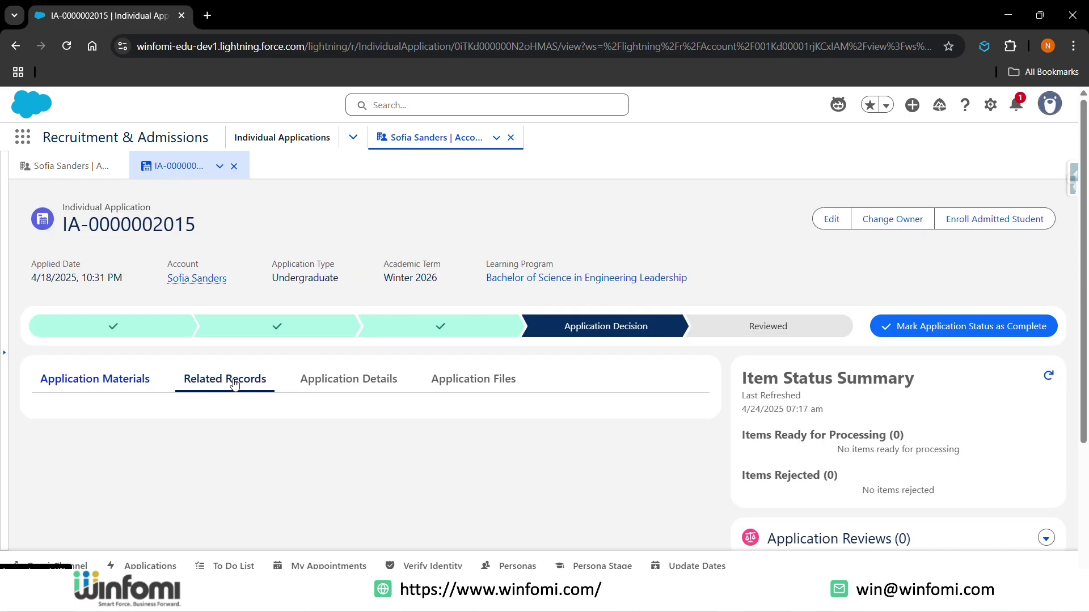
{"action": "scroll", "coordinate": [283, 442], "scroll_direction": "down", "scroll_amount": 1}
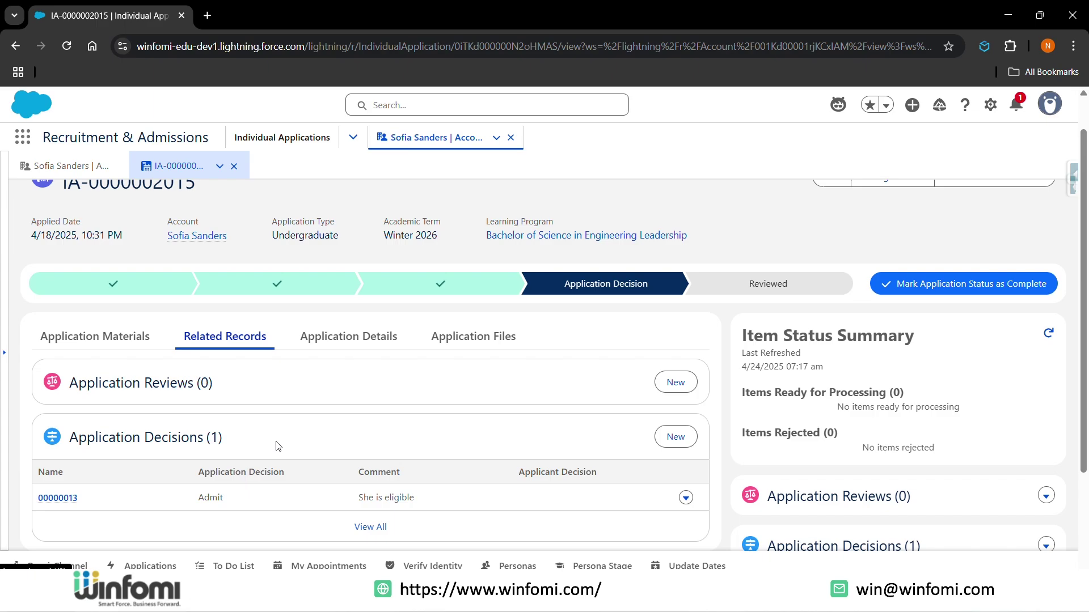
{"action": "scroll", "coordinate": [295, 418], "scroll_direction": "up", "scroll_amount": 1}
Step: View the application's details, then its Application Files with zero Document Checklist Items
{"action": "left_click", "coordinate": [348, 379]}
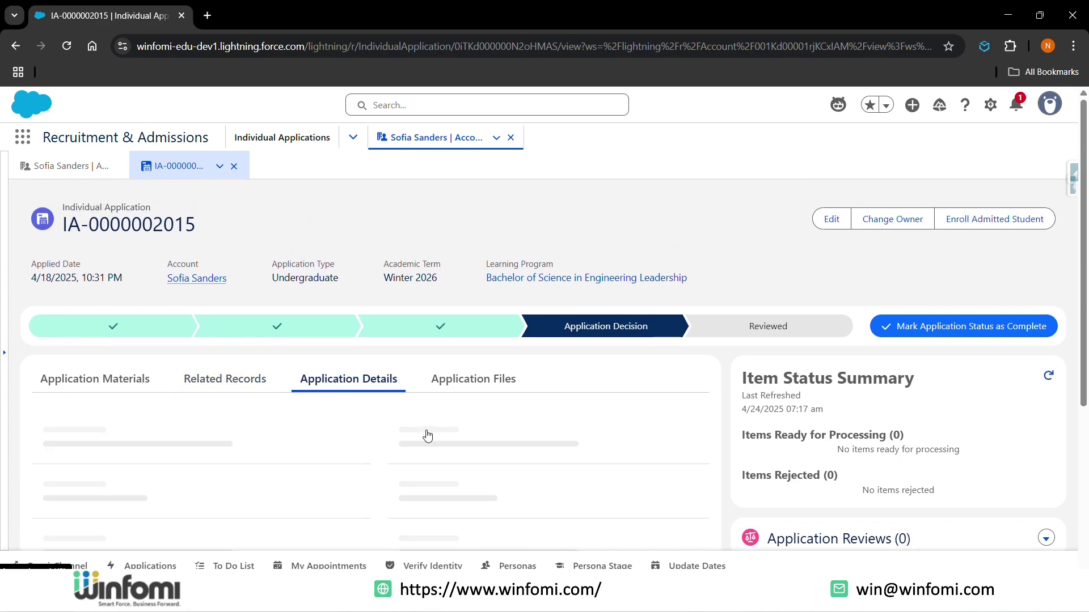
{"action": "scroll", "coordinate": [427, 435], "scroll_direction": "down", "scroll_amount": 2}
{"action": "left_click", "coordinate": [462, 300]}
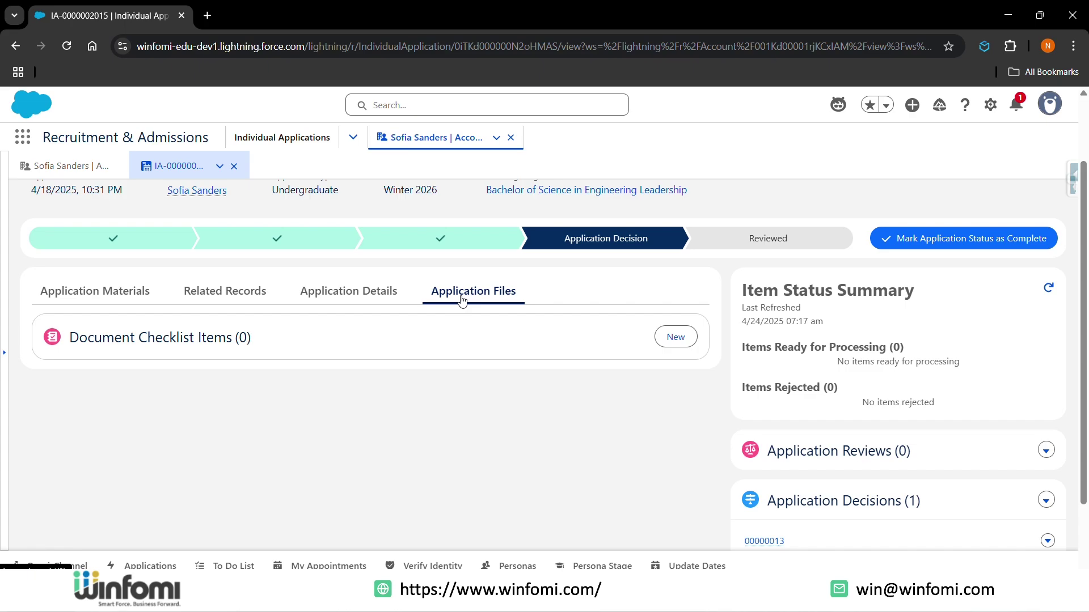
{"action": "scroll", "coordinate": [462, 300], "scroll_direction": "up", "scroll_amount": 2}
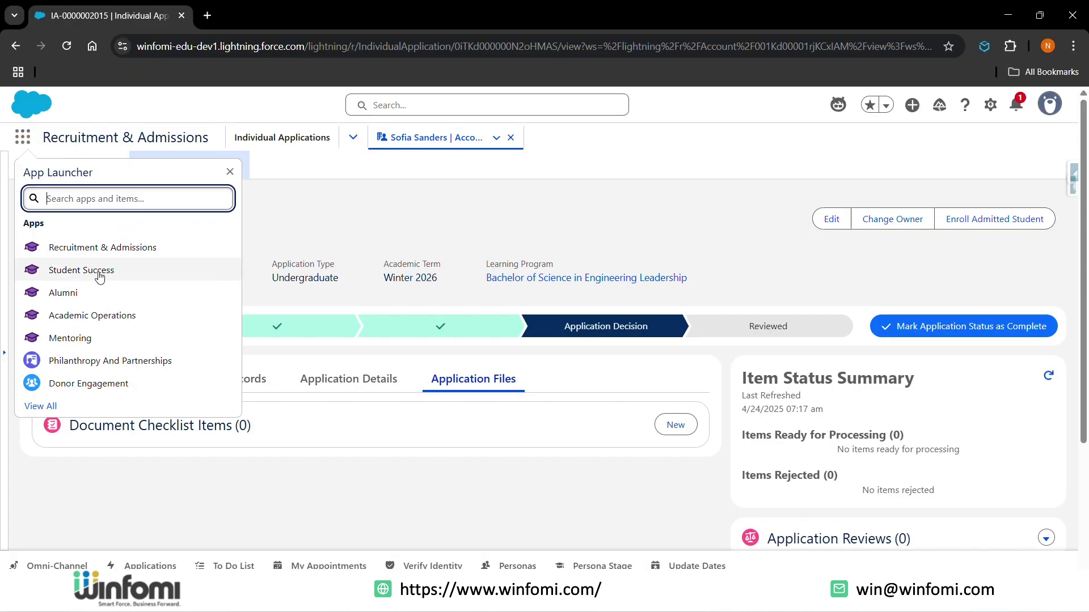
Step: Switch to the Student Success app and scroll its Insights For Advisor home
{"action": "left_click", "coordinate": [100, 276]}
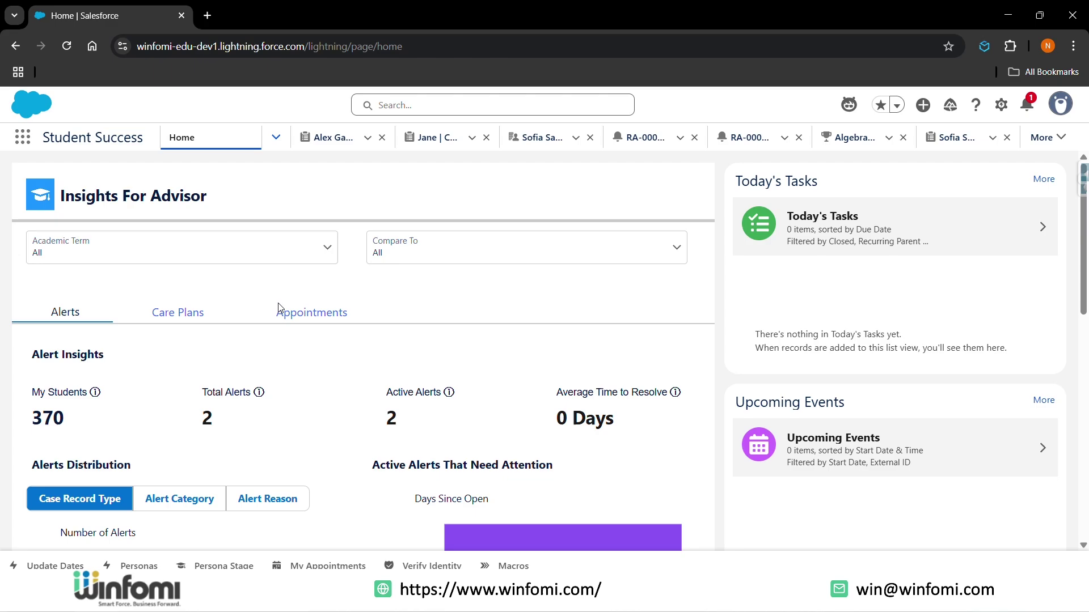
{"action": "mouse_move", "coordinate": [208, 393]}
{"action": "scroll", "coordinate": [207, 393], "scroll_direction": "down", "scroll_amount": 1}
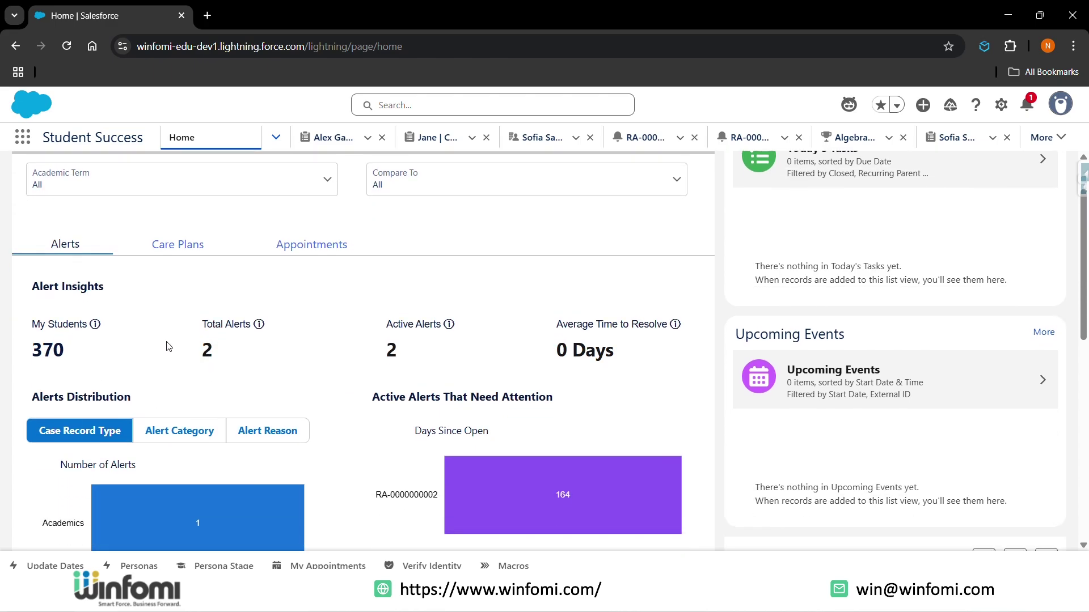
{"action": "scroll", "coordinate": [168, 347], "scroll_direction": "down", "scroll_amount": 1}
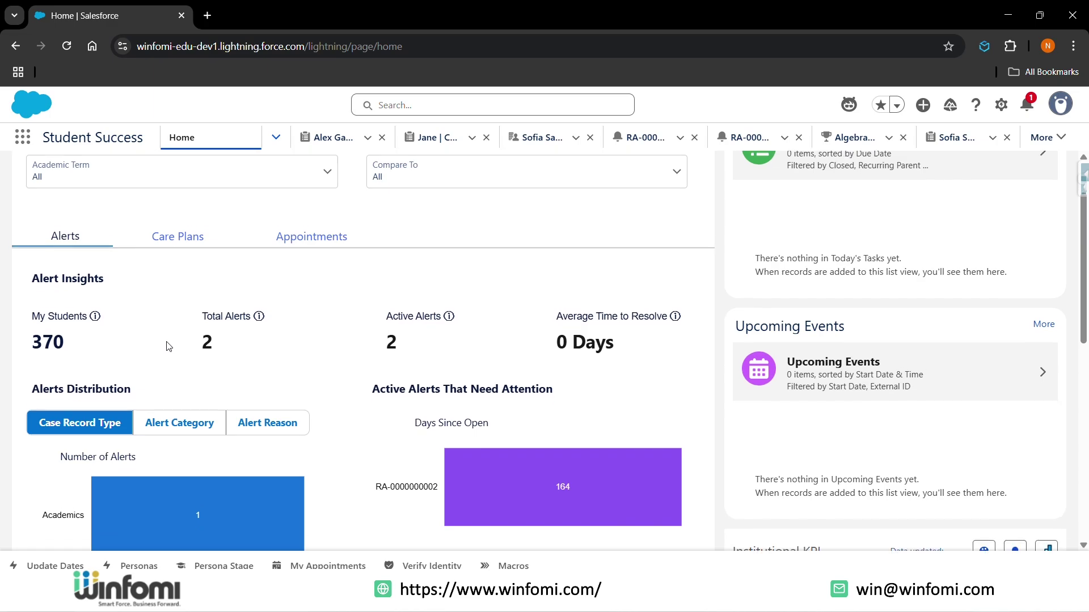
{"action": "scroll", "coordinate": [164, 321], "scroll_direction": "down", "scroll_amount": 1}
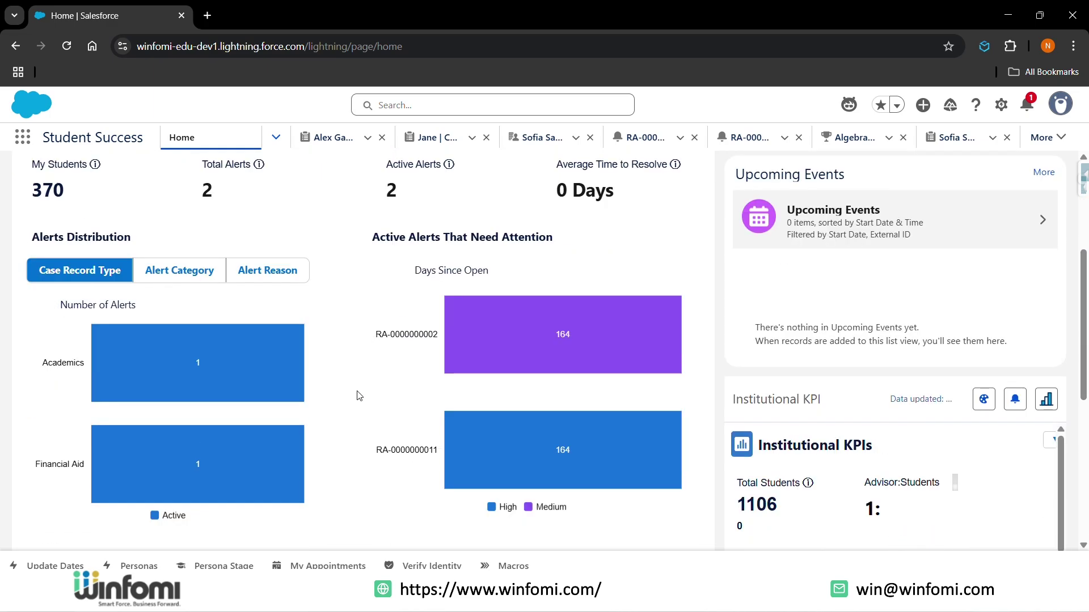
{"action": "scroll", "coordinate": [359, 396], "scroll_direction": "down", "scroll_amount": 1}
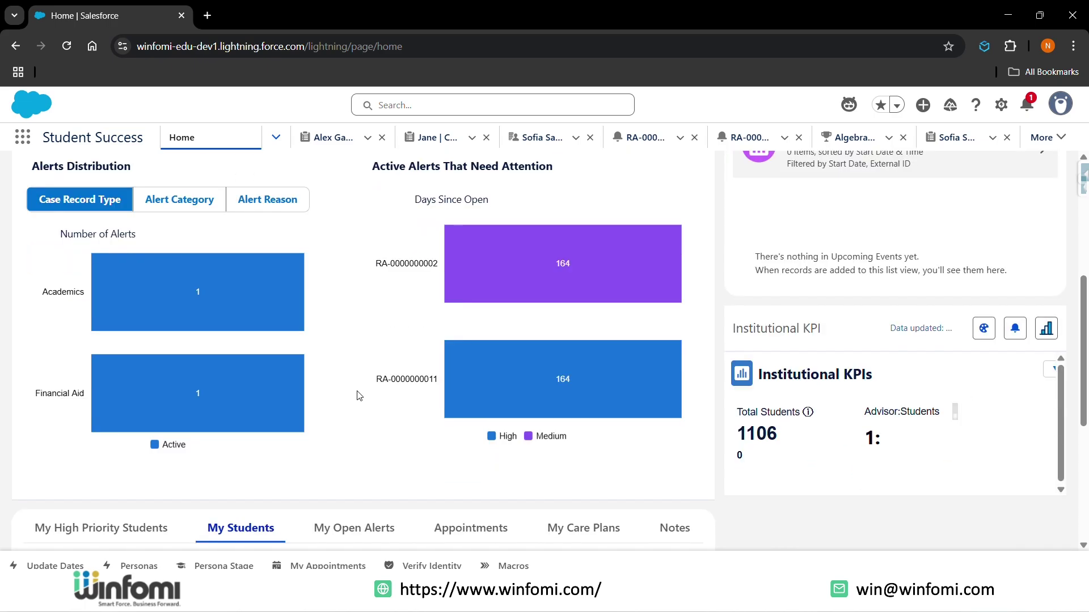
{"action": "scroll", "coordinate": [357, 395], "scroll_direction": "down", "scroll_amount": 1}
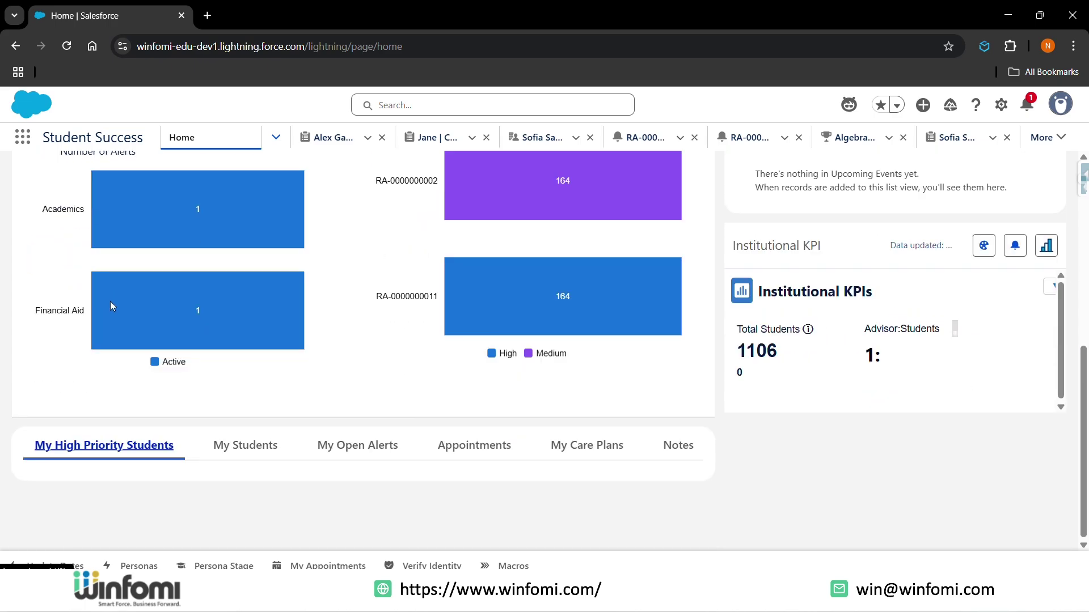
Step: Show students with most open alerts, my open alerts, my appointments and appointment availability
{"action": "left_click", "coordinate": [245, 445]}
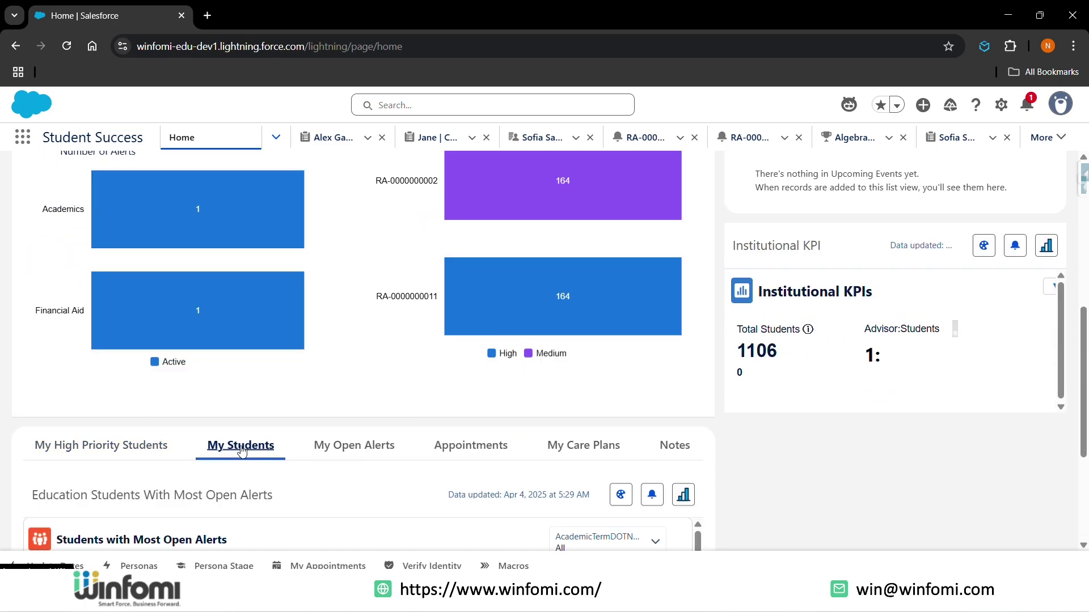
{"action": "scroll", "coordinate": [298, 478], "scroll_direction": "down", "scroll_amount": 2}
{"action": "left_click", "coordinate": [354, 326]}
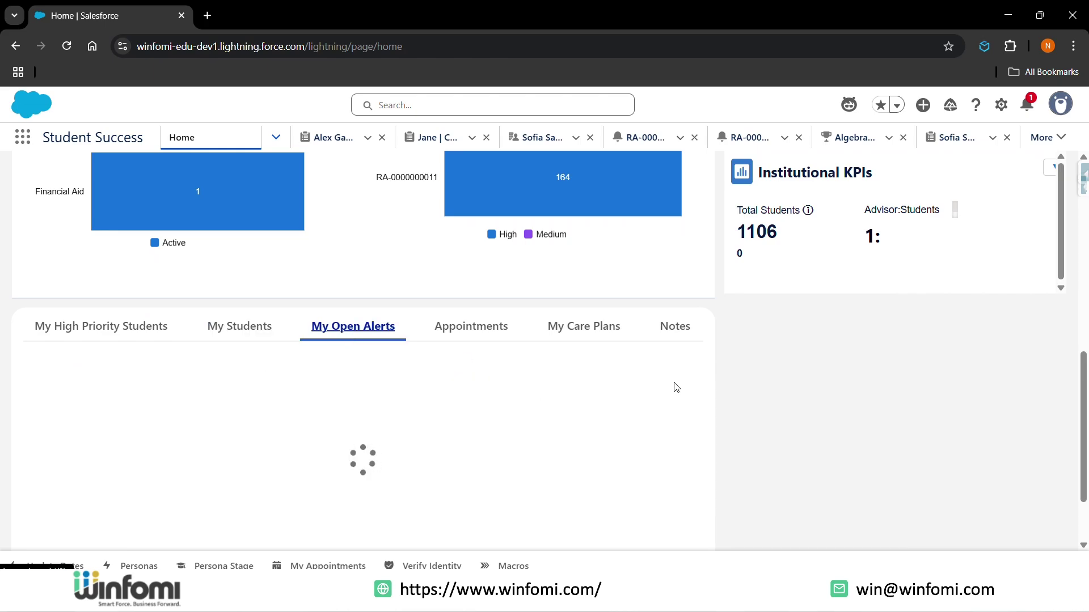
{"action": "scroll", "coordinate": [478, 292], "scroll_direction": "down", "scroll_amount": 1}
{"action": "left_click", "coordinate": [478, 292]}
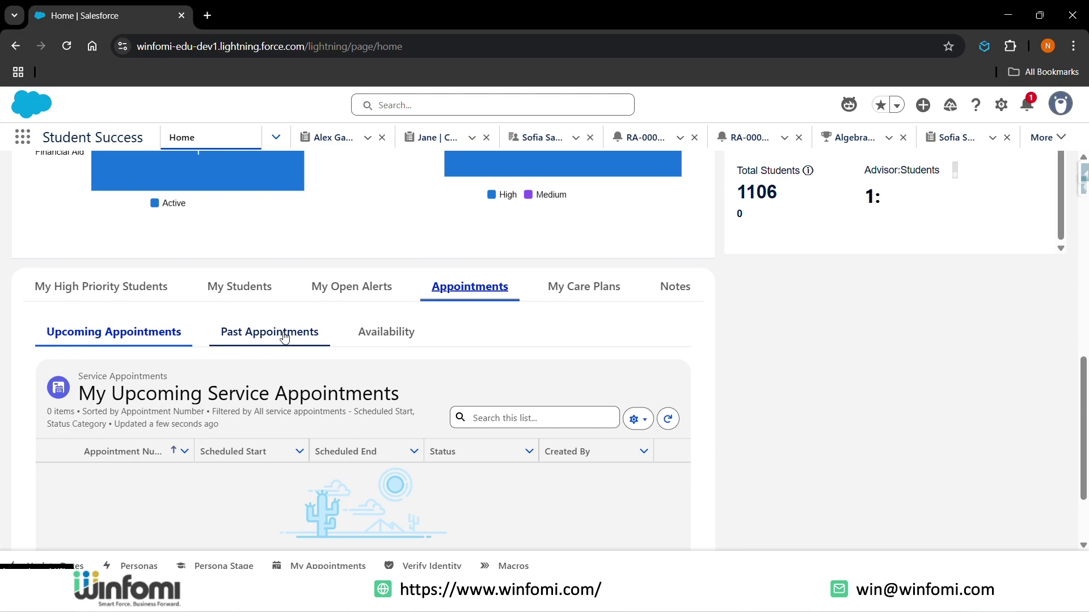
{"action": "left_click", "coordinate": [391, 329]}
{"action": "scroll", "coordinate": [558, 326], "scroll_direction": "up", "scroll_amount": 1}
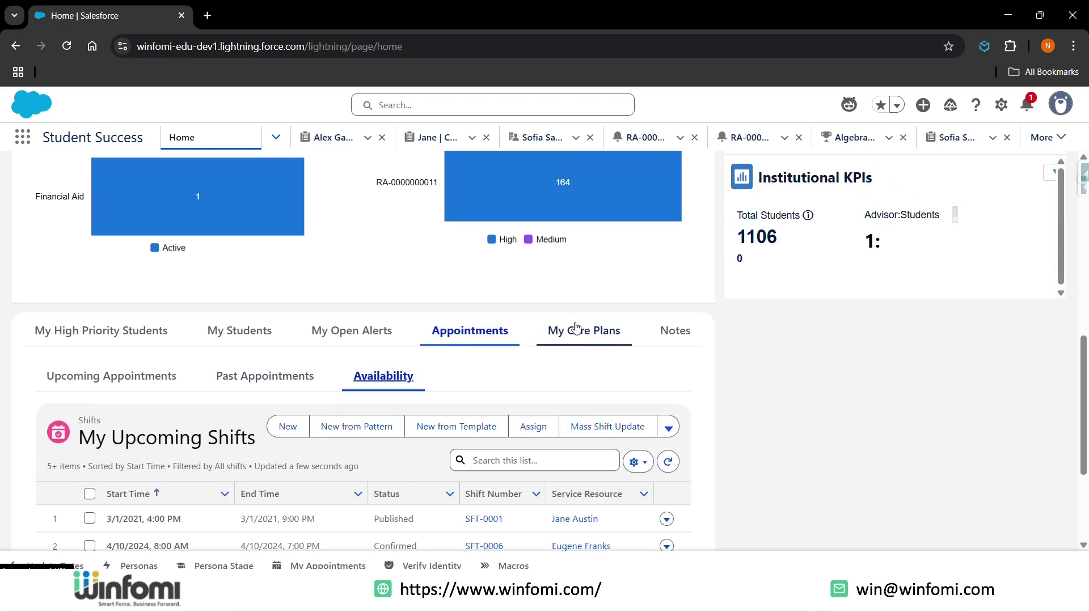
Step: Review the advisor's active care plans, then the Interaction Summaries notes
{"action": "left_click", "coordinate": [578, 342]}
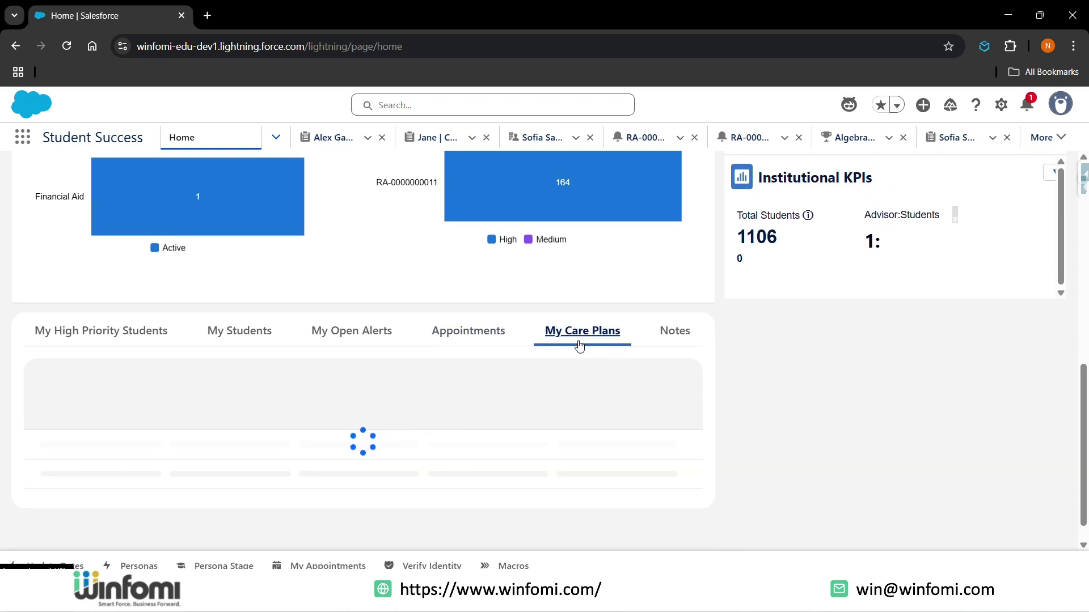
{"action": "scroll", "coordinate": [766, 432], "scroll_direction": "down", "scroll_amount": 2}
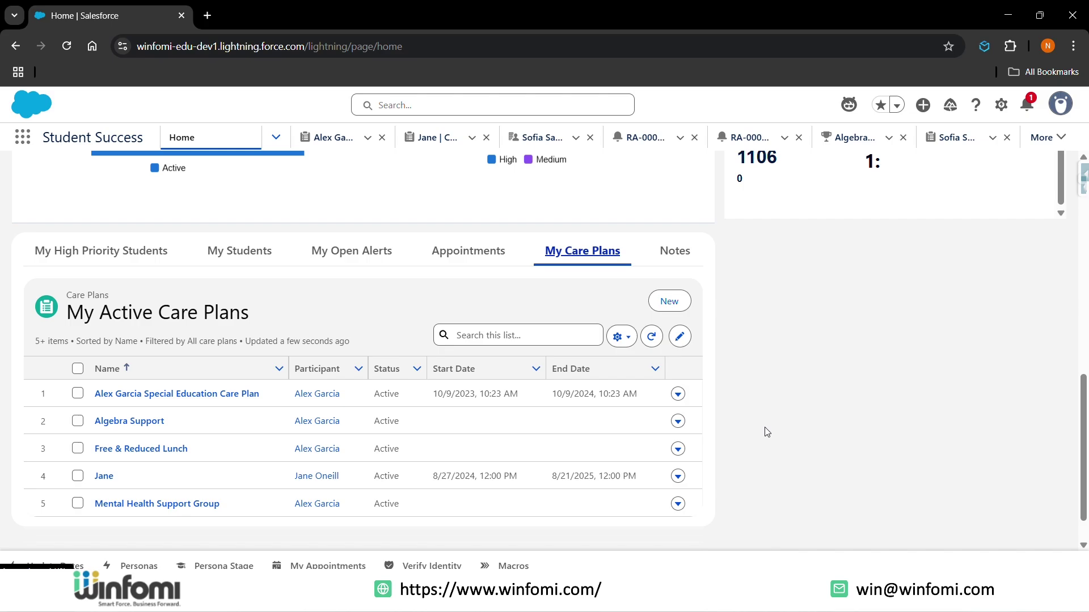
{"action": "left_click", "coordinate": [673, 252]}
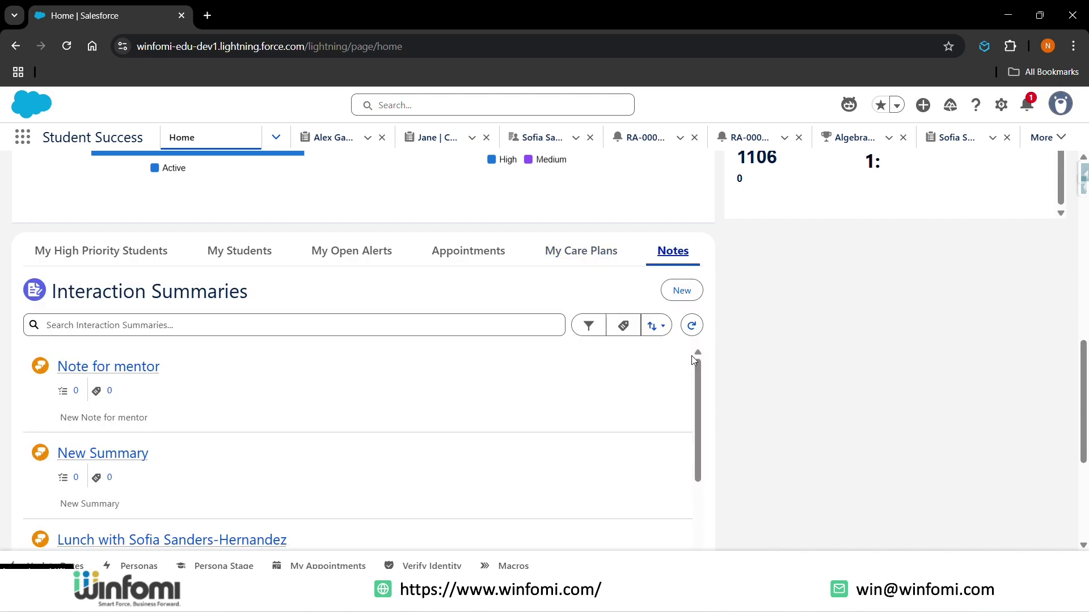
{"action": "scroll", "coordinate": [692, 357], "scroll_direction": "up", "scroll_amount": 4}
{"action": "scroll", "coordinate": [693, 360], "scroll_direction": "down", "scroll_amount": 1}
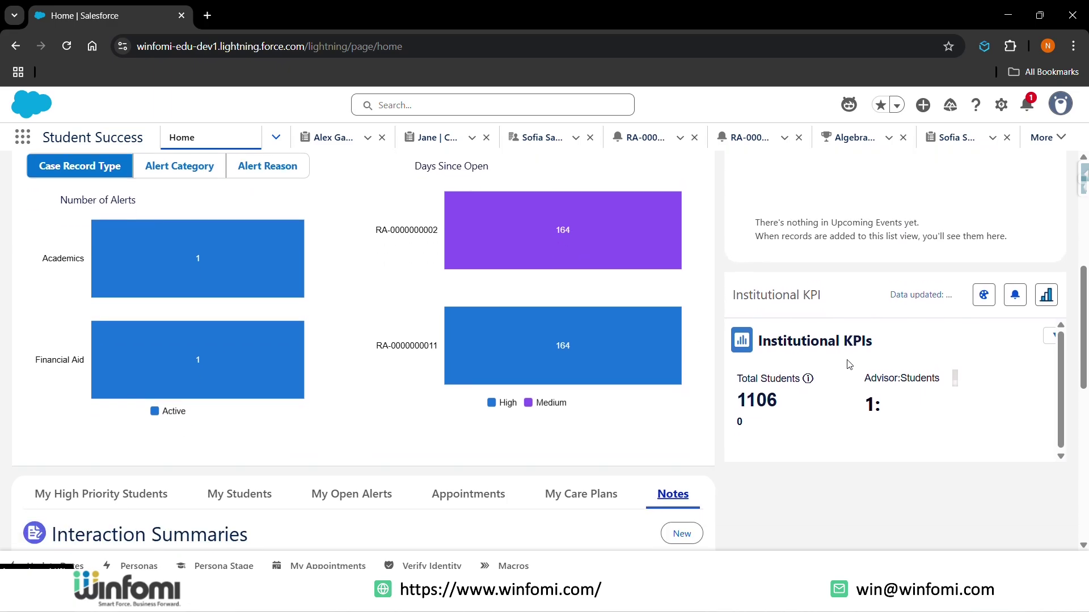
{"action": "scroll", "coordinate": [861, 293], "scroll_direction": "up", "scroll_amount": 5}
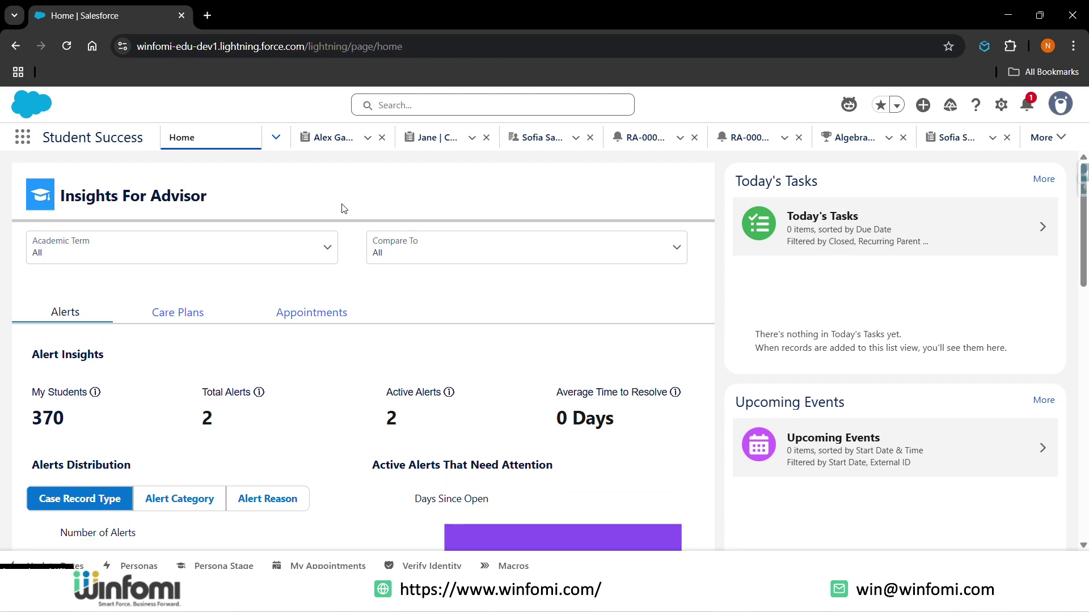
Step: Browse the Home navigation dropdown's object list and reach the student's person account record
{"action": "left_click", "coordinate": [276, 137]}
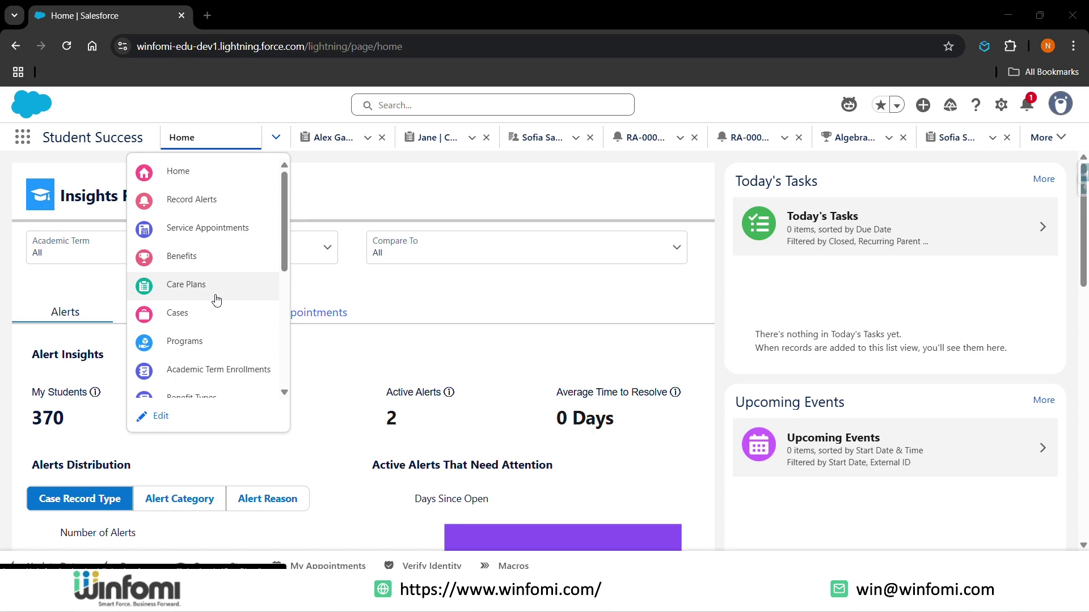
{"action": "scroll", "coordinate": [219, 316], "scroll_direction": "down", "scroll_amount": 1}
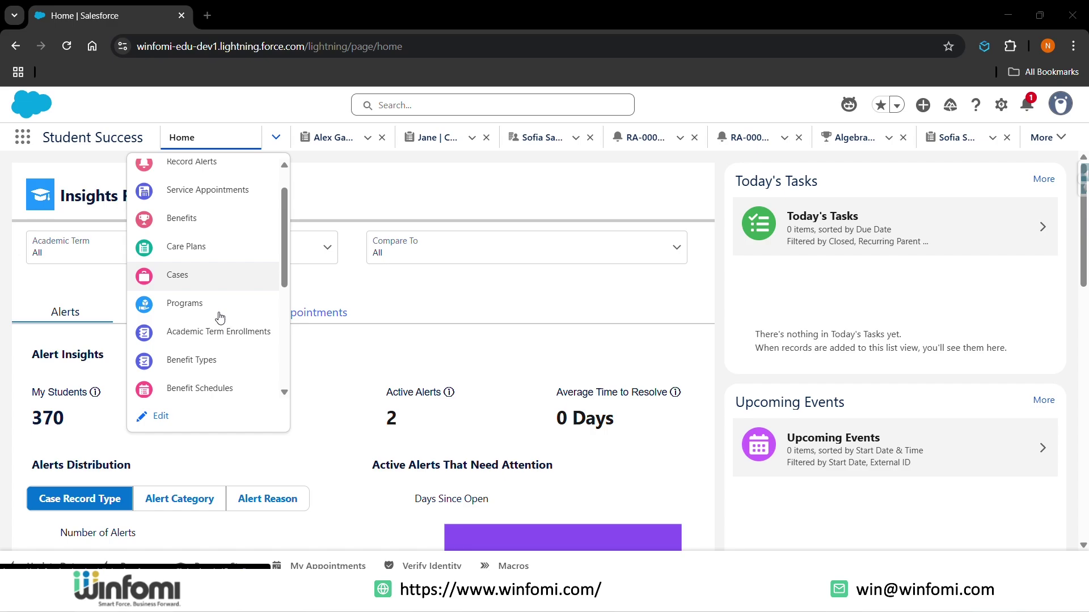
{"action": "scroll", "coordinate": [205, 338], "scroll_direction": "down", "scroll_amount": 1}
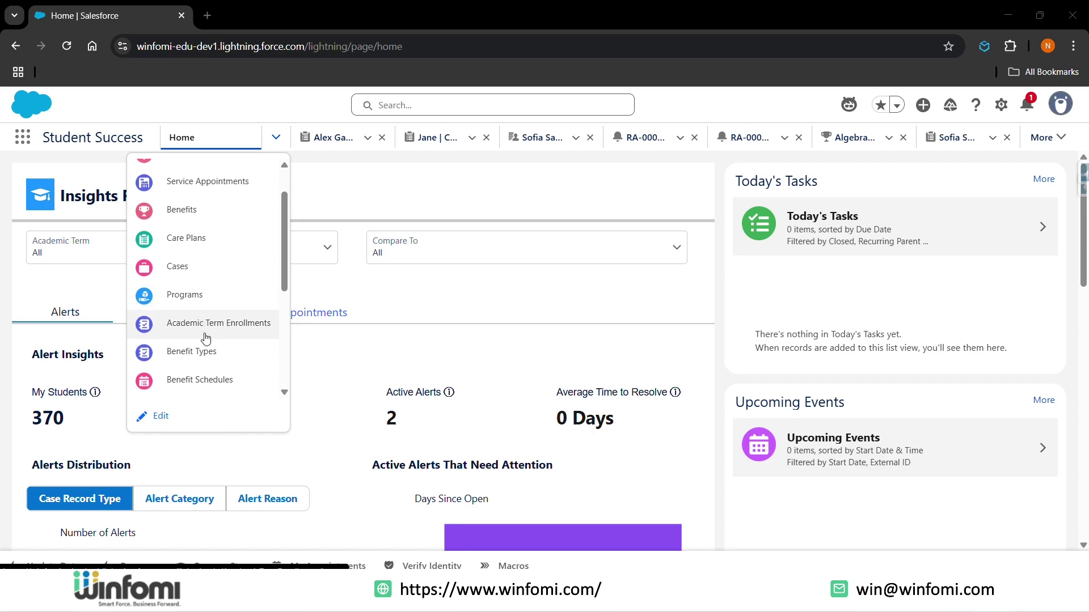
{"action": "scroll", "coordinate": [205, 339], "scroll_direction": "down", "scroll_amount": 3}
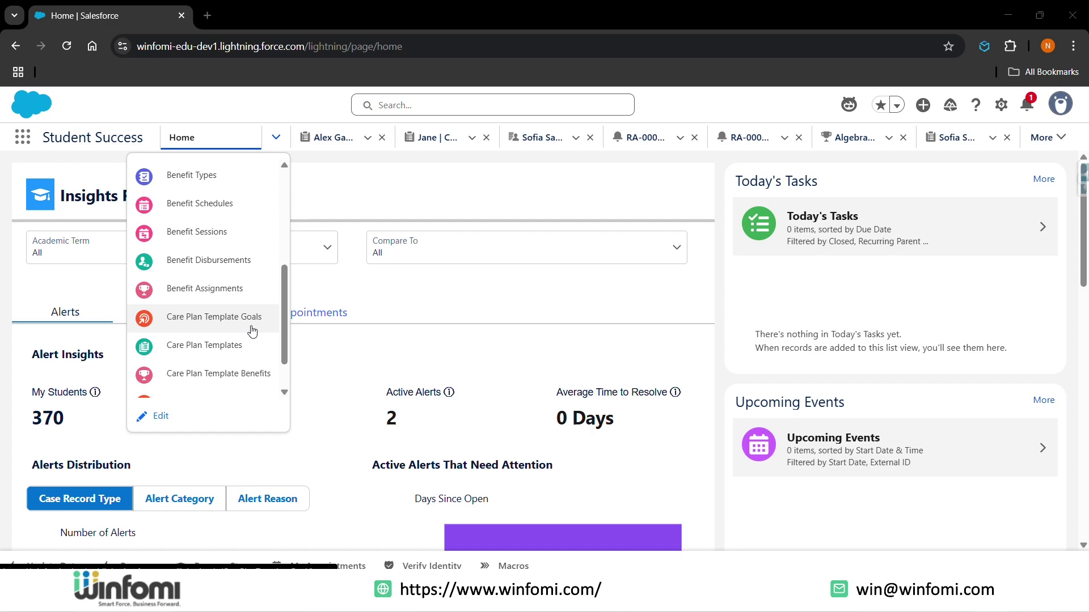
{"action": "scroll", "coordinate": [225, 355], "scroll_direction": "down", "scroll_amount": 1}
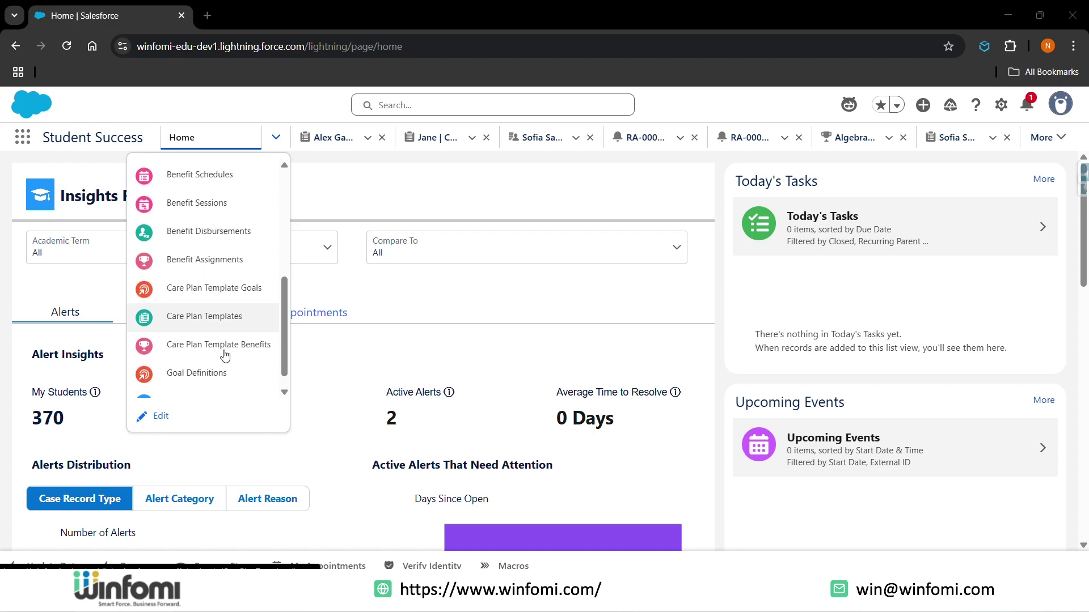
{"action": "scroll", "coordinate": [225, 355], "scroll_direction": "down", "scroll_amount": 1}
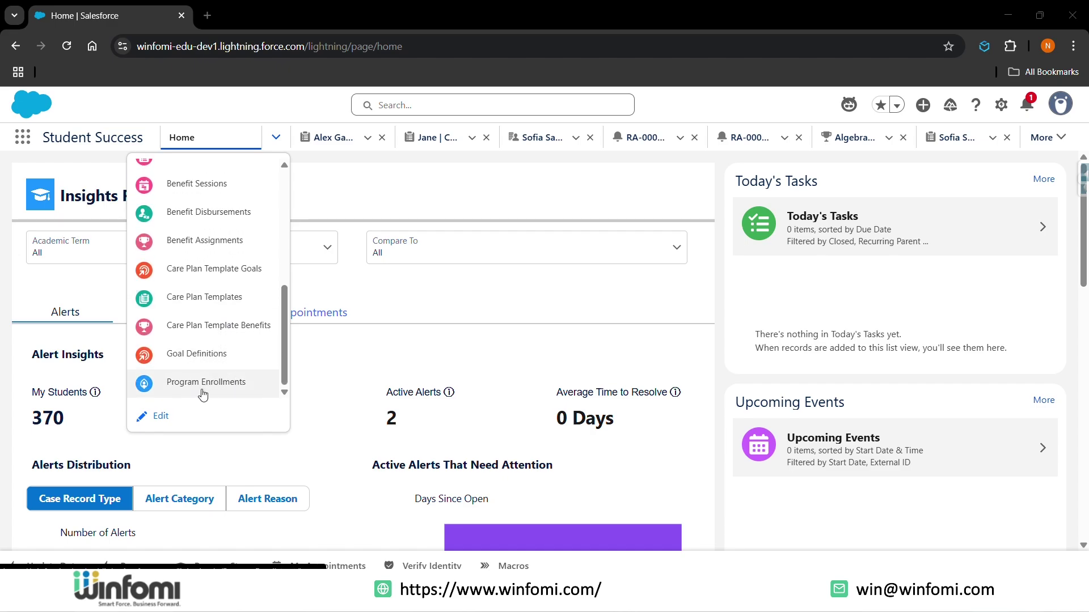
{"action": "scroll", "coordinate": [216, 269], "scroll_direction": "up", "scroll_amount": 8}
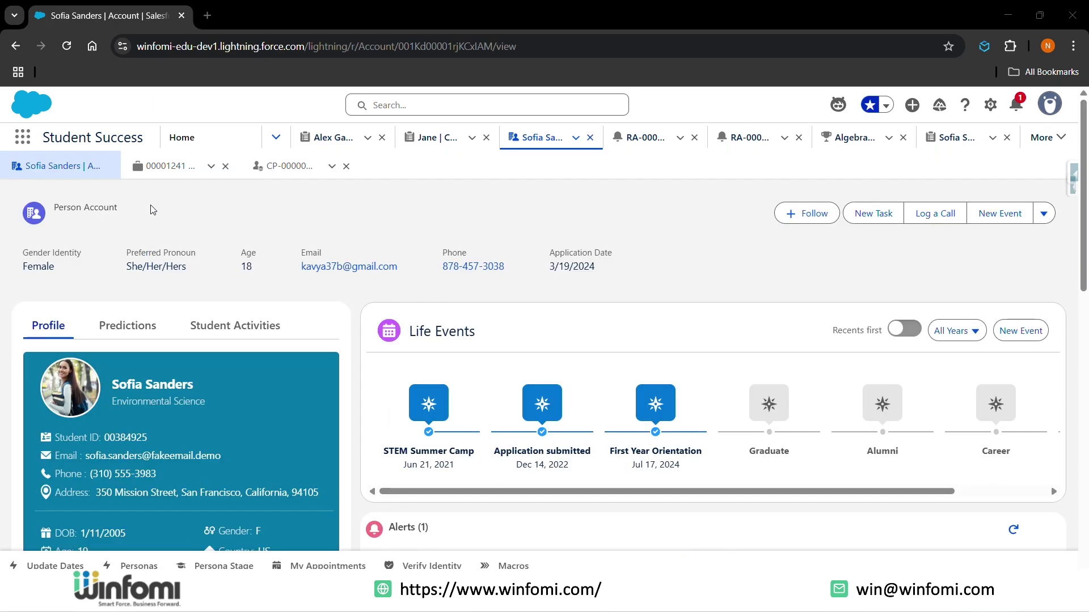
Step: Show the student's Predictions, with a 60.19% Persistence likelihood and its top predictors
{"action": "left_click", "coordinate": [128, 326]}
{"action": "scroll", "coordinate": [103, 338], "scroll_direction": "down", "scroll_amount": 1}
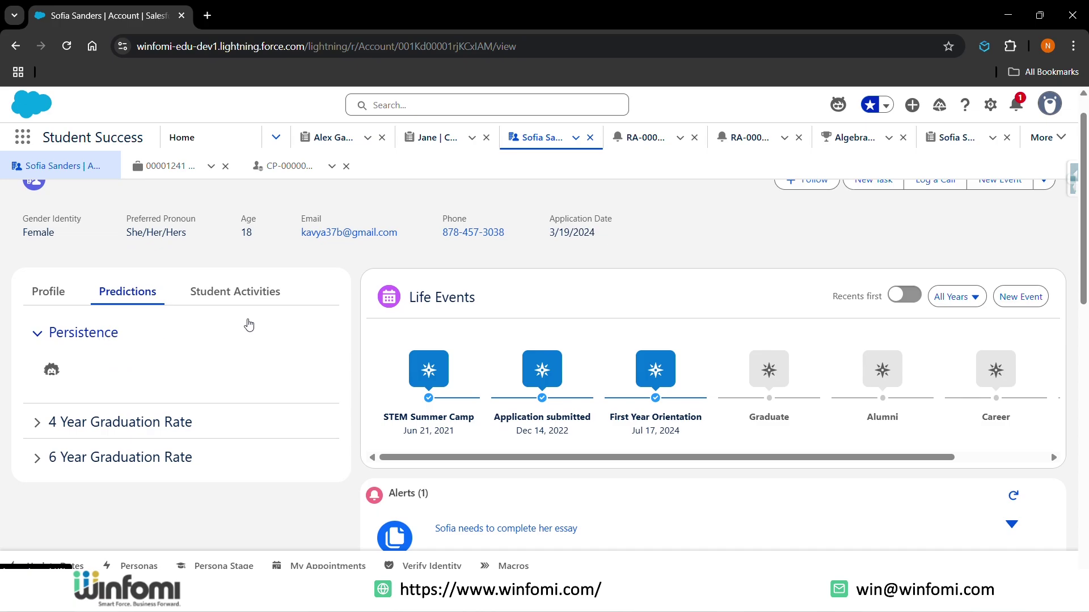
{"action": "scroll", "coordinate": [116, 402], "scroll_direction": "down", "scroll_amount": 2}
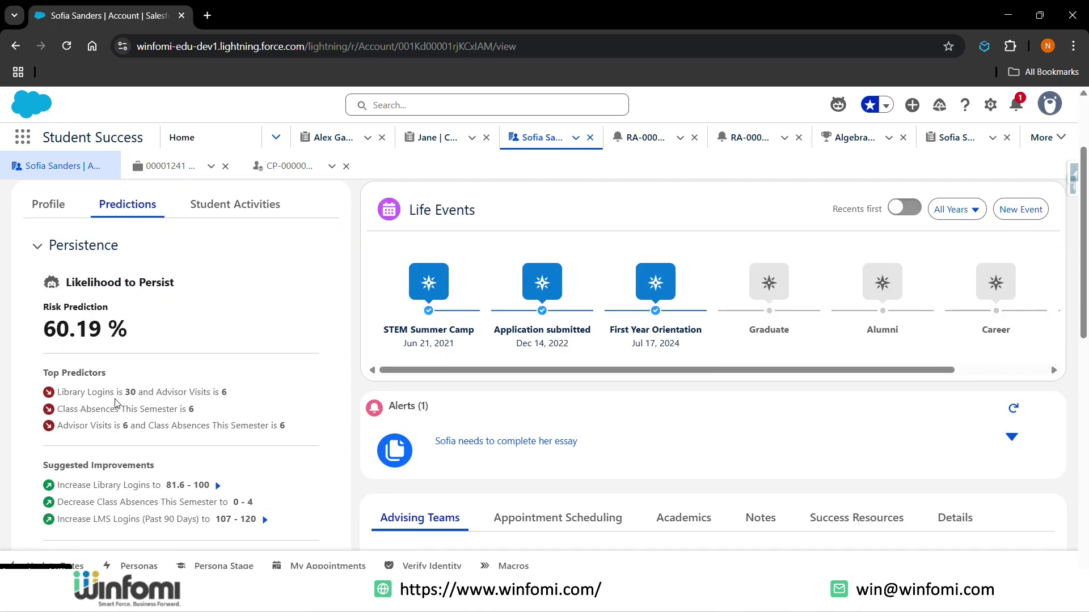
{"action": "scroll", "coordinate": [115, 402], "scroll_direction": "down", "scroll_amount": 1}
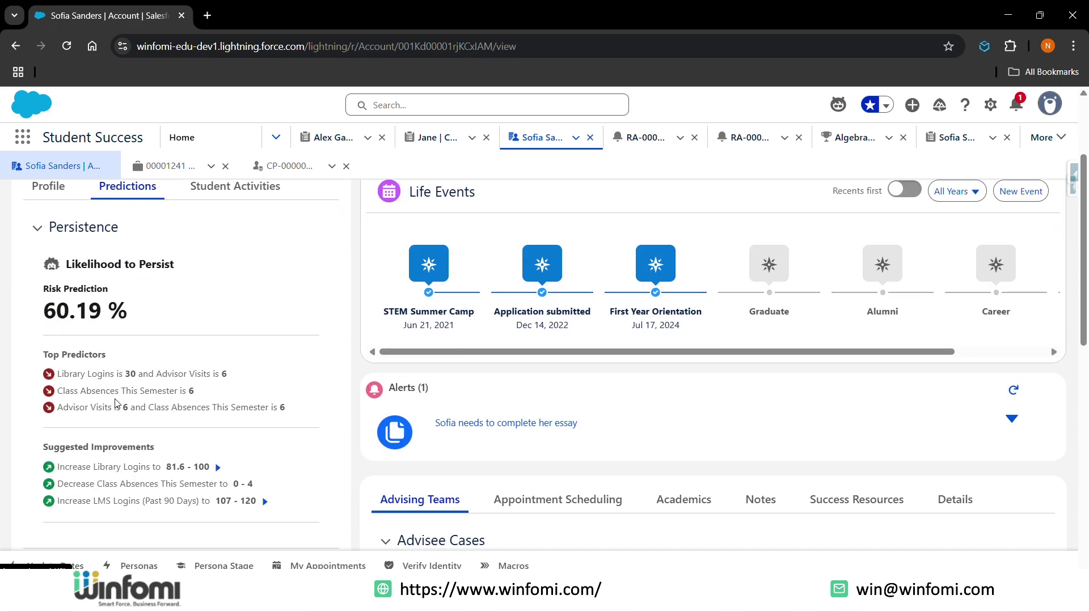
{"action": "scroll", "coordinate": [115, 402], "scroll_direction": "down", "scroll_amount": 1}
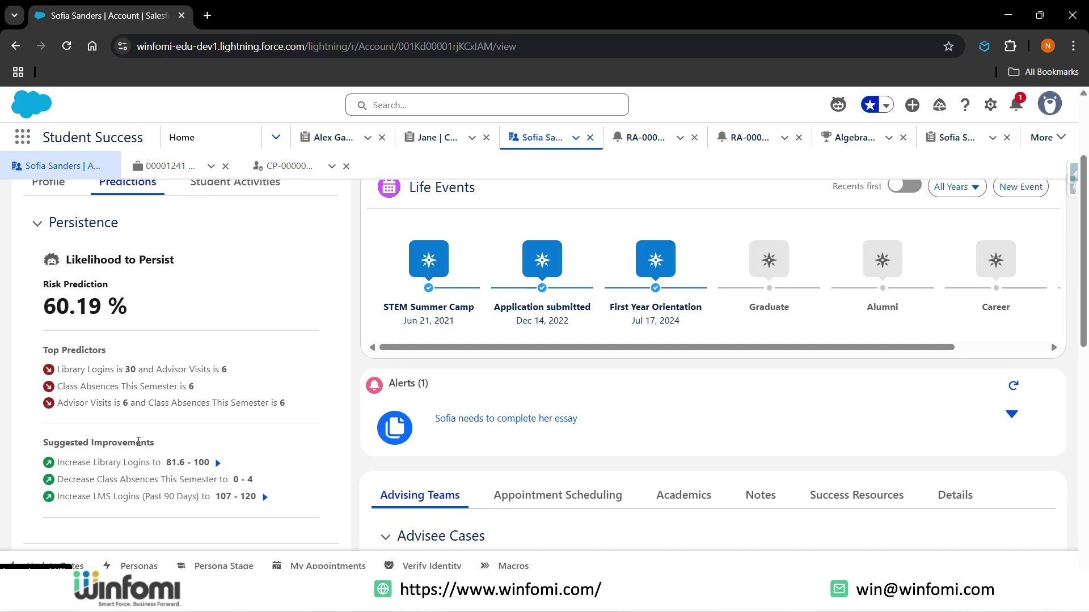
{"action": "scroll", "coordinate": [138, 441], "scroll_direction": "up", "scroll_amount": 1}
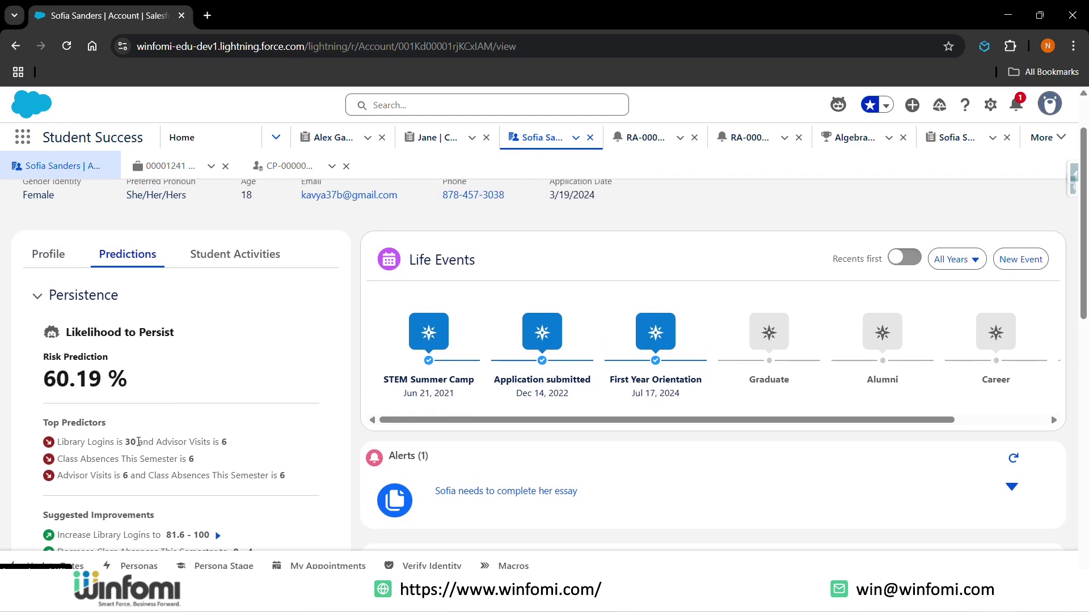
{"action": "scroll", "coordinate": [138, 441], "scroll_direction": "down", "scroll_amount": 1}
Step: Review the student's activity timeline, then Care Plan Tasks listing one special care plan dated 4/22/2025
{"action": "left_click", "coordinate": [248, 259]}
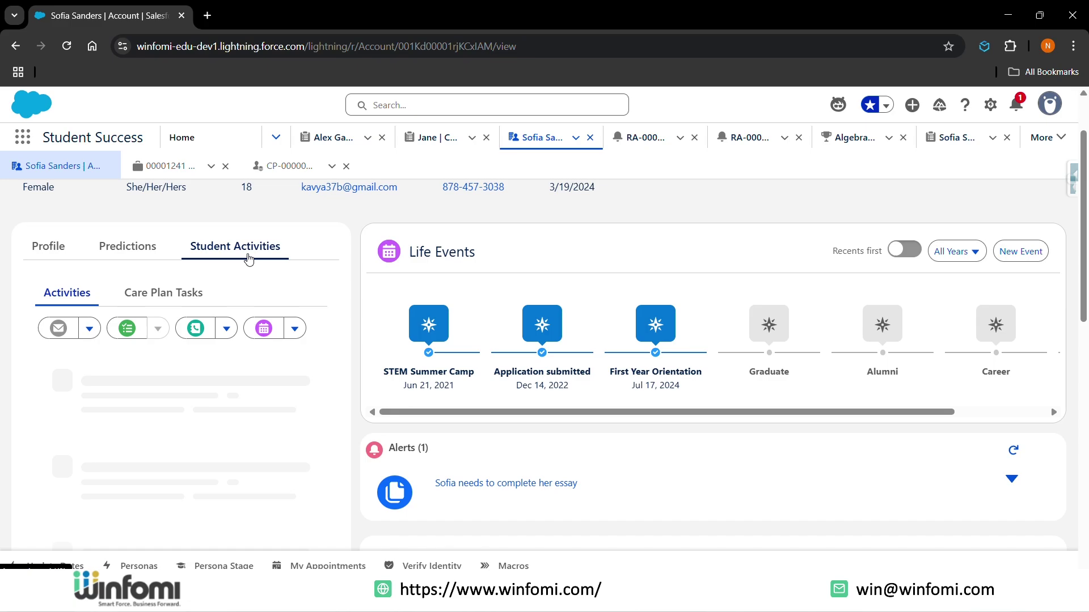
{"action": "scroll", "coordinate": [257, 425], "scroll_direction": "down", "scroll_amount": 2}
{"action": "scroll", "coordinate": [257, 426], "scroll_direction": "up", "scroll_amount": 1}
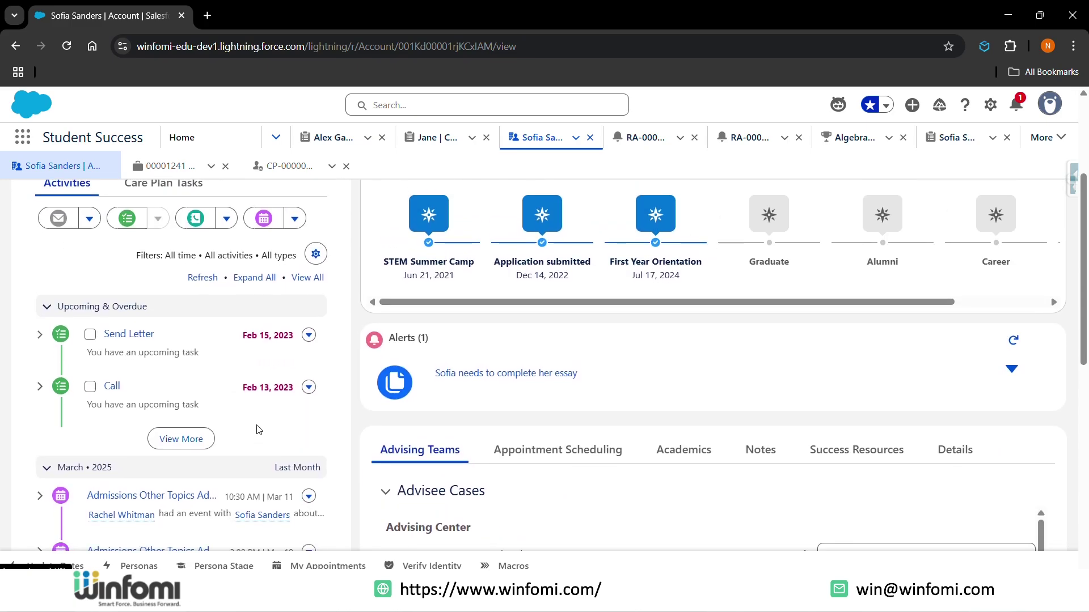
{"action": "scroll", "coordinate": [257, 426], "scroll_direction": "down", "scroll_amount": 10}
{"action": "scroll", "coordinate": [256, 428], "scroll_direction": "up", "scroll_amount": 10}
{"action": "scroll", "coordinate": [258, 430], "scroll_direction": "up", "scroll_amount": 1}
{"action": "left_click", "coordinate": [155, 242]}
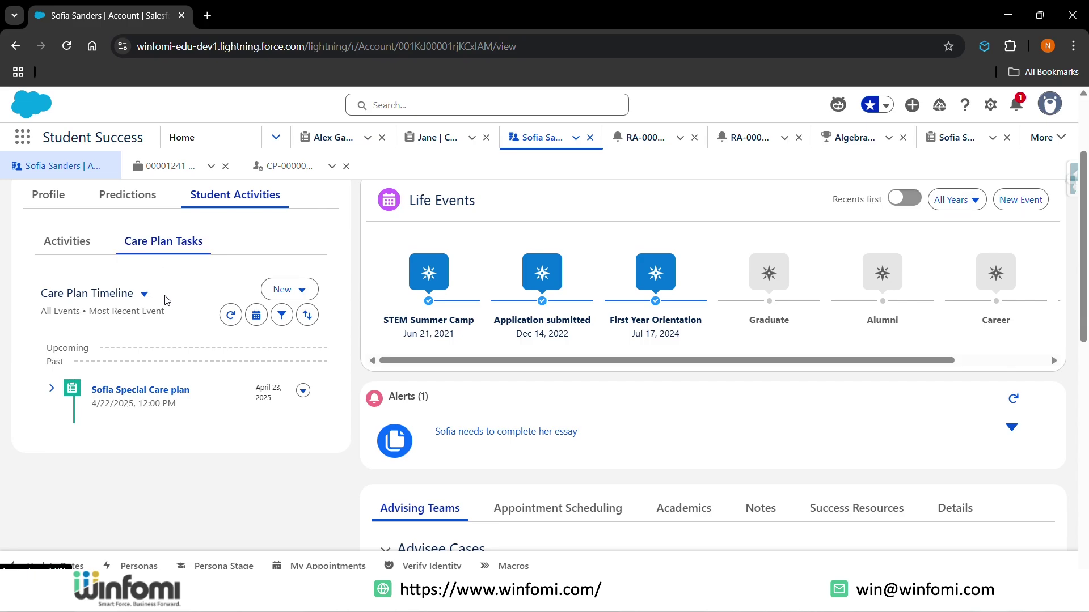
{"action": "scroll", "coordinate": [169, 306], "scroll_direction": "up", "scroll_amount": 1}
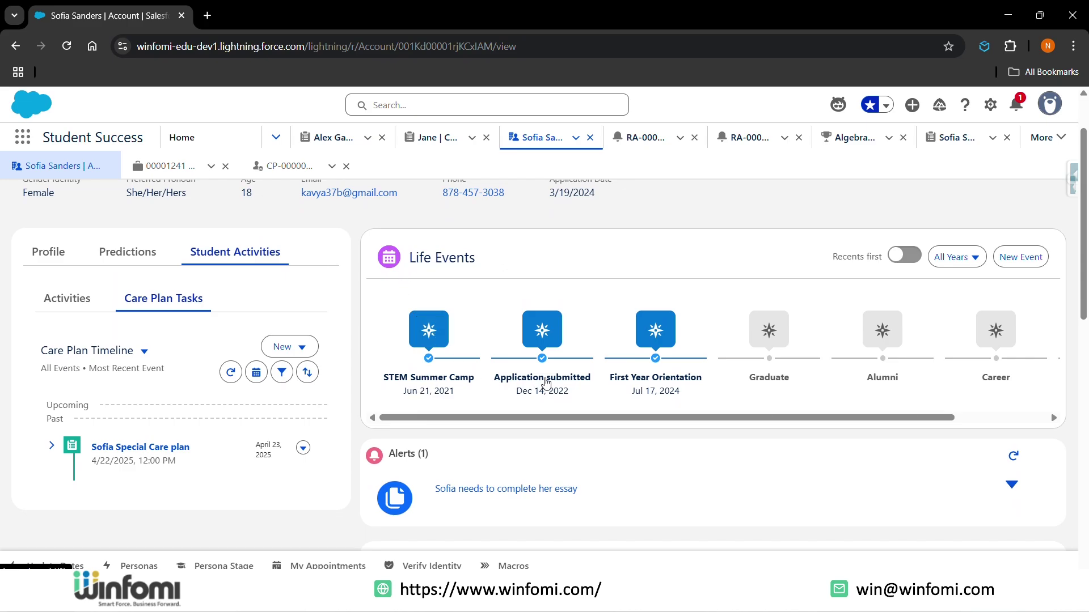
{"action": "scroll", "coordinate": [554, 414], "scroll_direction": "down", "scroll_amount": 1}
{"action": "scroll", "coordinate": [553, 420], "scroll_direction": "down", "scroll_amount": 1}
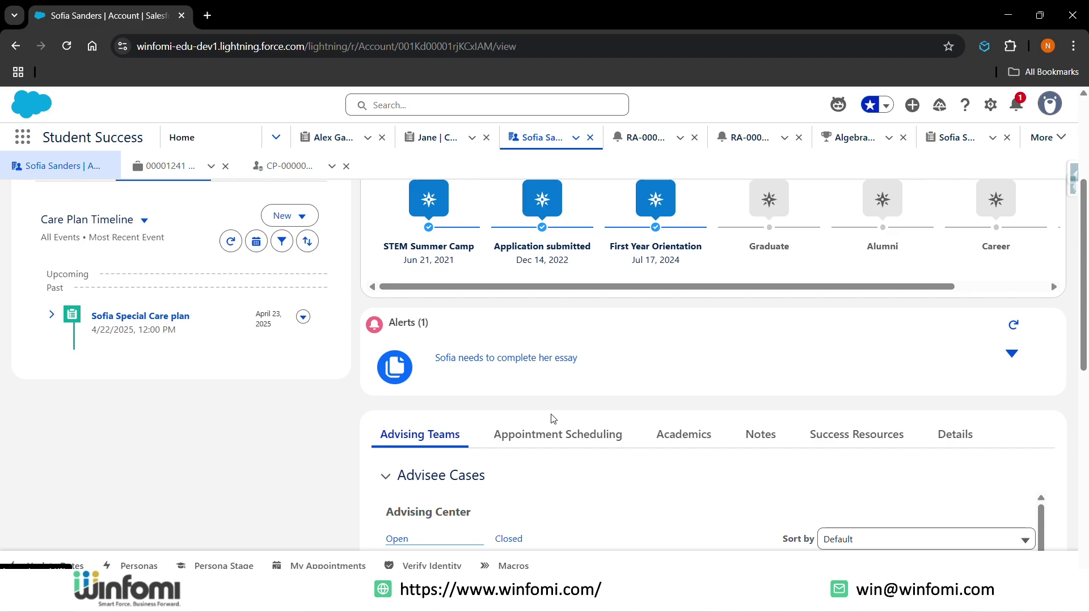
Step: View the student's appointment scheduling and academic enrollments
{"action": "scroll", "coordinate": [551, 419], "scroll_direction": "down", "scroll_amount": 3}
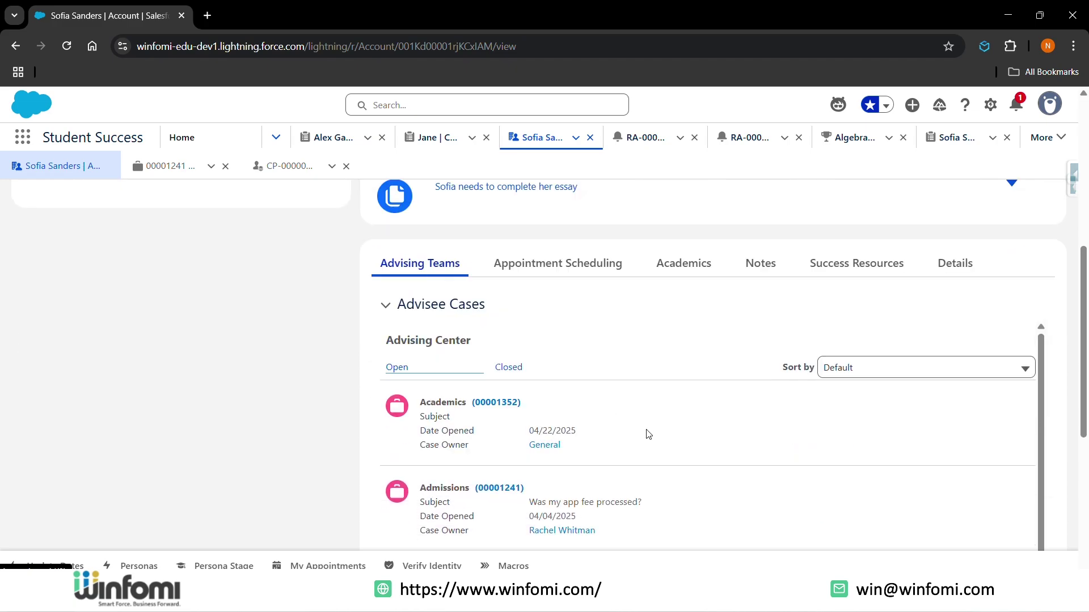
{"action": "left_click", "coordinate": [545, 262]}
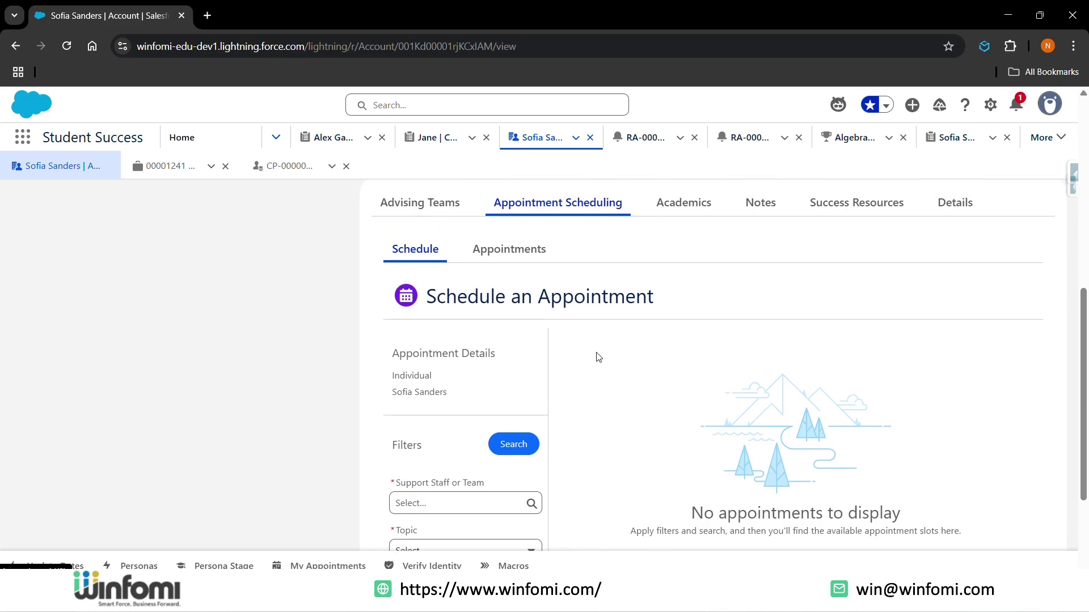
{"action": "left_click", "coordinate": [690, 248]}
{"action": "scroll", "coordinate": [648, 397], "scroll_direction": "down", "scroll_amount": 10}
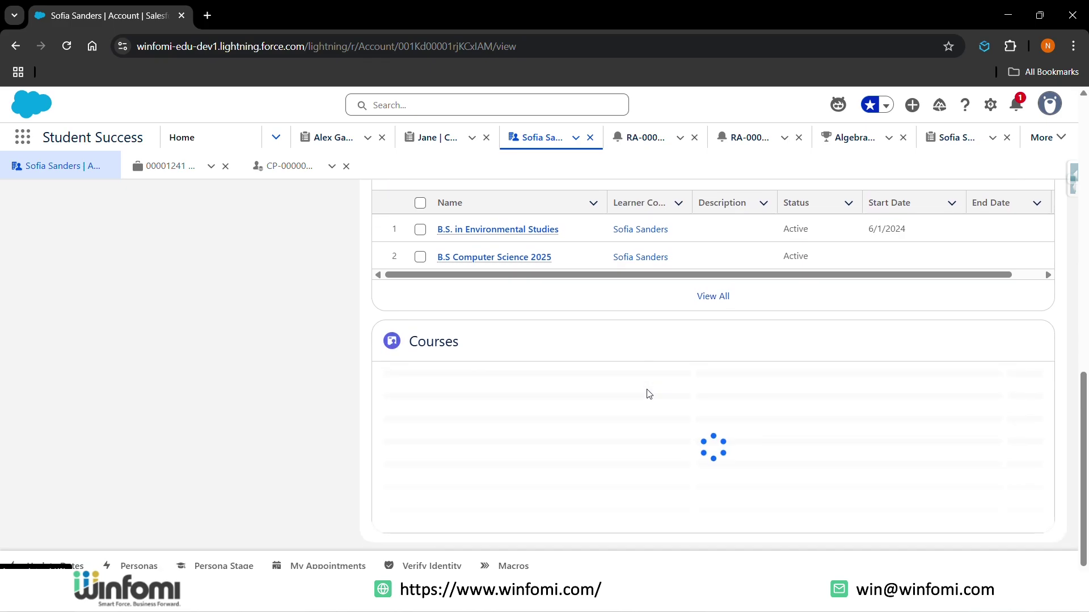
{"action": "scroll", "coordinate": [649, 394], "scroll_direction": "up", "scroll_amount": 5}
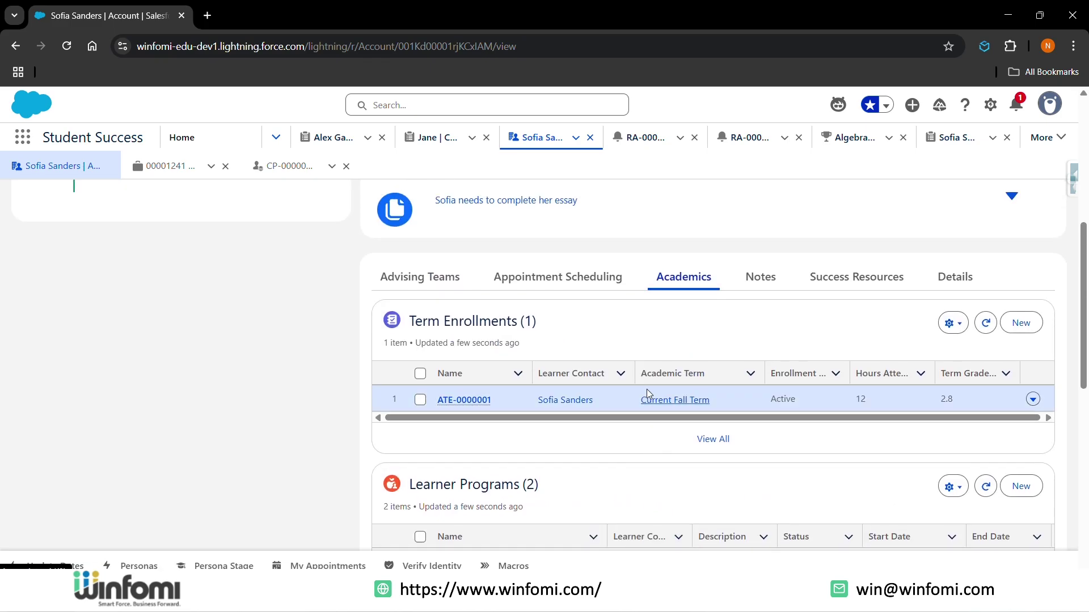
Step: Step through interaction notes and program enrollments to the student's Details fields
{"action": "key", "text": "Right"}
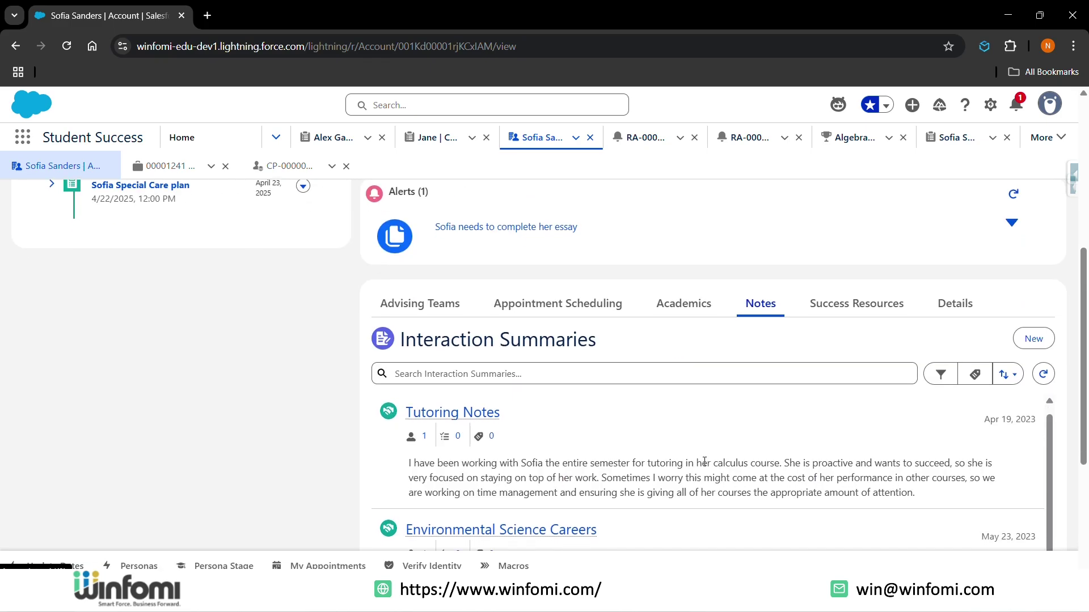
{"action": "scroll", "coordinate": [704, 461], "scroll_direction": "down", "scroll_amount": 1}
{"action": "key", "text": "Right"}
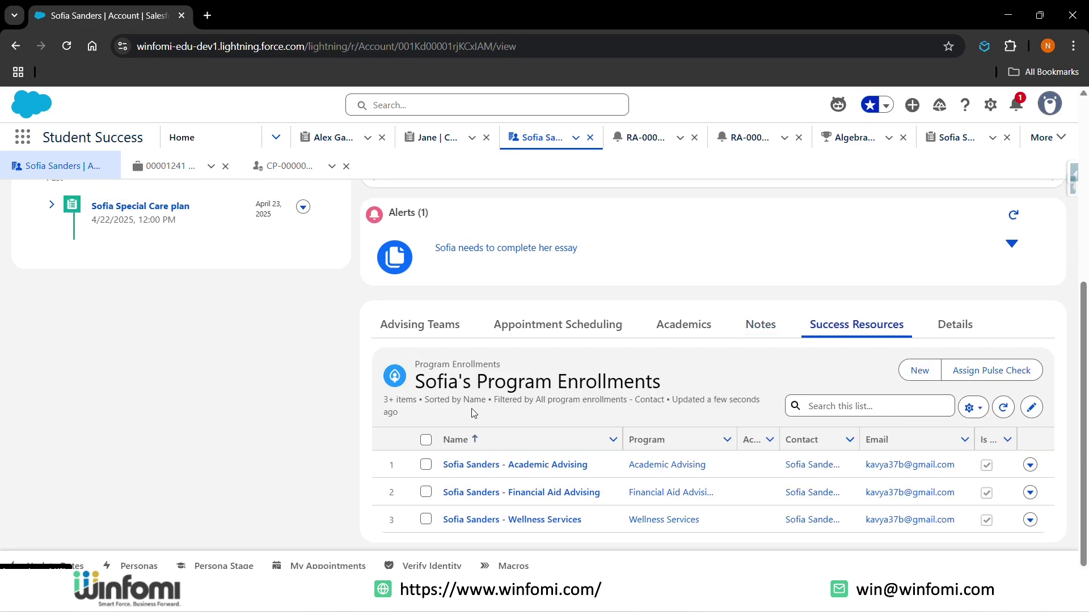
{"action": "key", "text": "Right"}
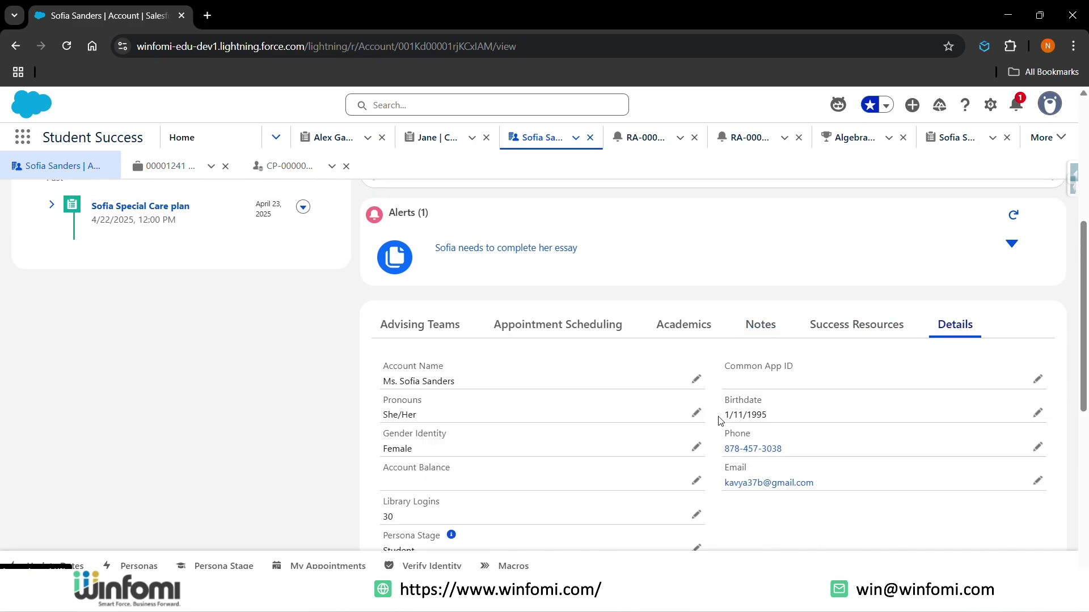
{"action": "scroll", "coordinate": [720, 420], "scroll_direction": "down", "scroll_amount": 3}
{"action": "scroll", "coordinate": [702, 384], "scroll_direction": "up", "scroll_amount": 5}
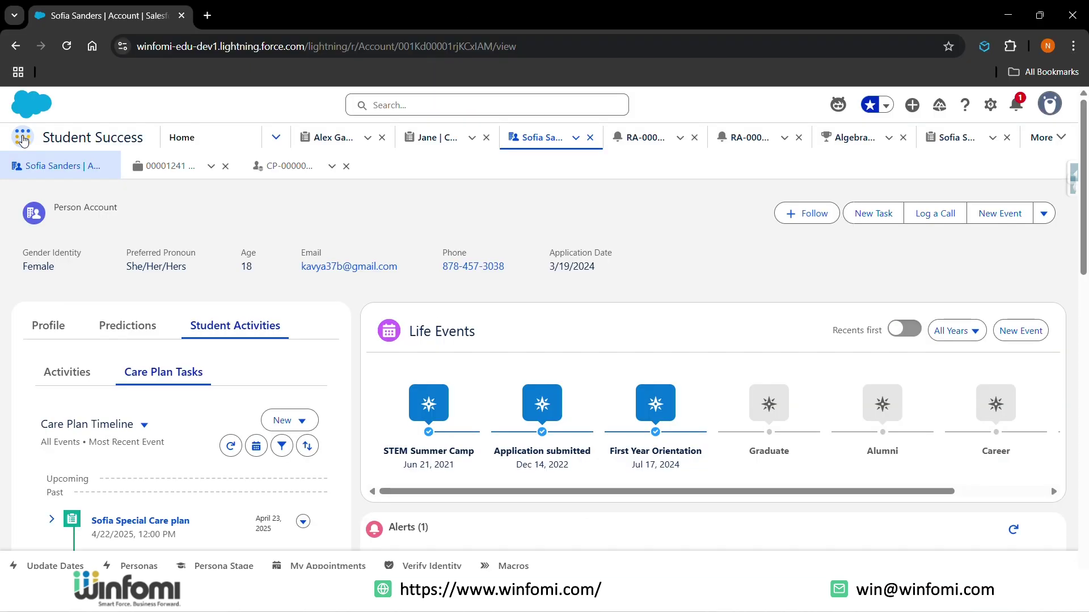
Step: Switch to the Alumni app and scroll its My Accounts, All Opportunities and Today's Events cards
{"action": "left_click", "coordinate": [23, 137]}
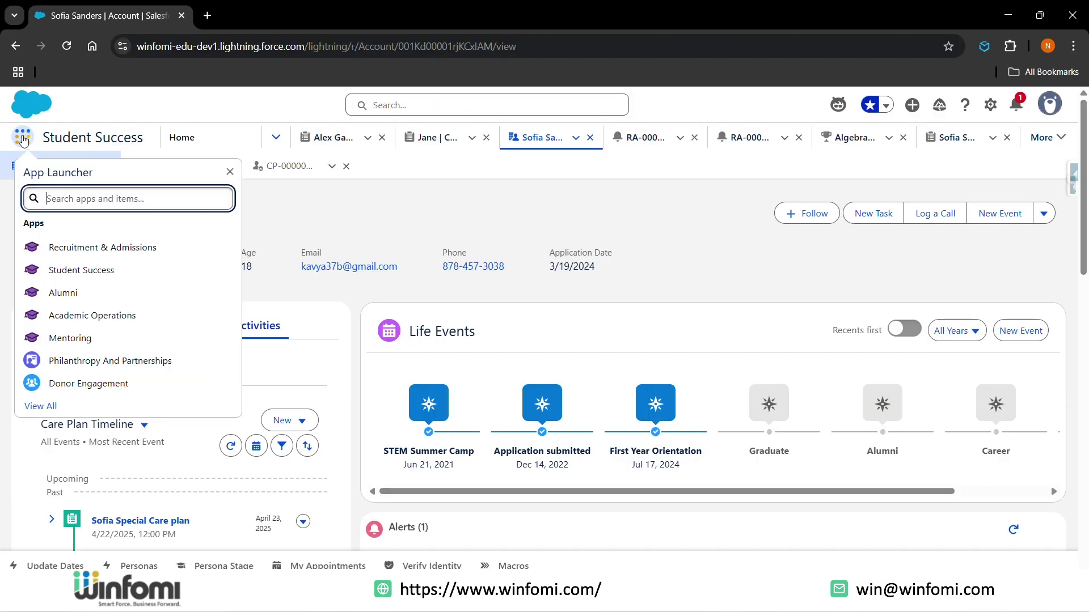
{"action": "left_click", "coordinate": [63, 292]}
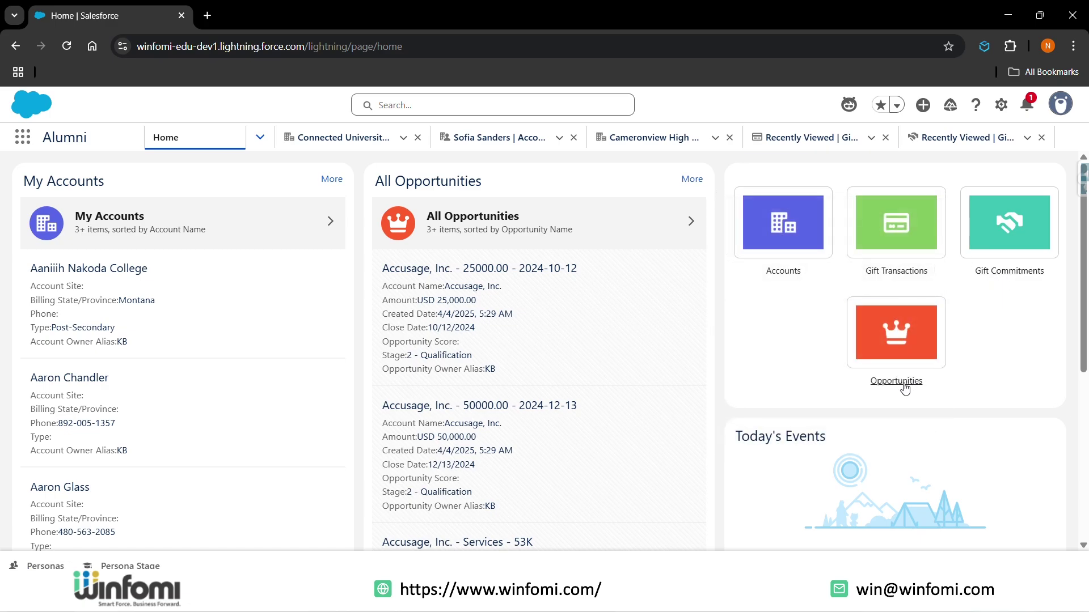
{"action": "scroll", "coordinate": [788, 380], "scroll_direction": "down", "scroll_amount": 3}
{"action": "scroll", "coordinate": [788, 380], "scroll_direction": "down", "scroll_amount": 2}
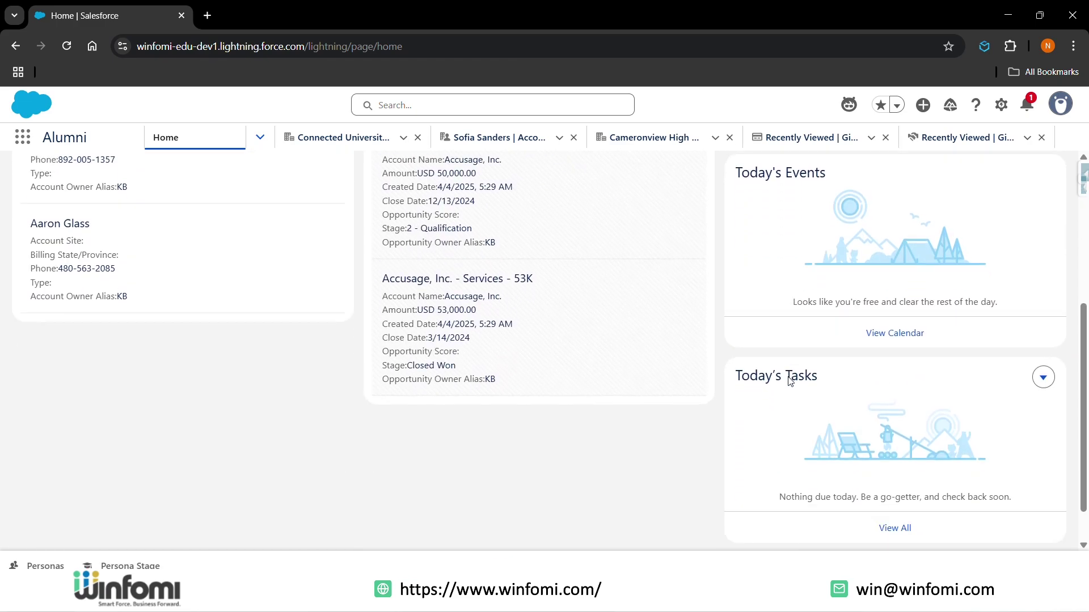
{"action": "scroll", "coordinate": [798, 462], "scroll_direction": "up", "scroll_amount": 4}
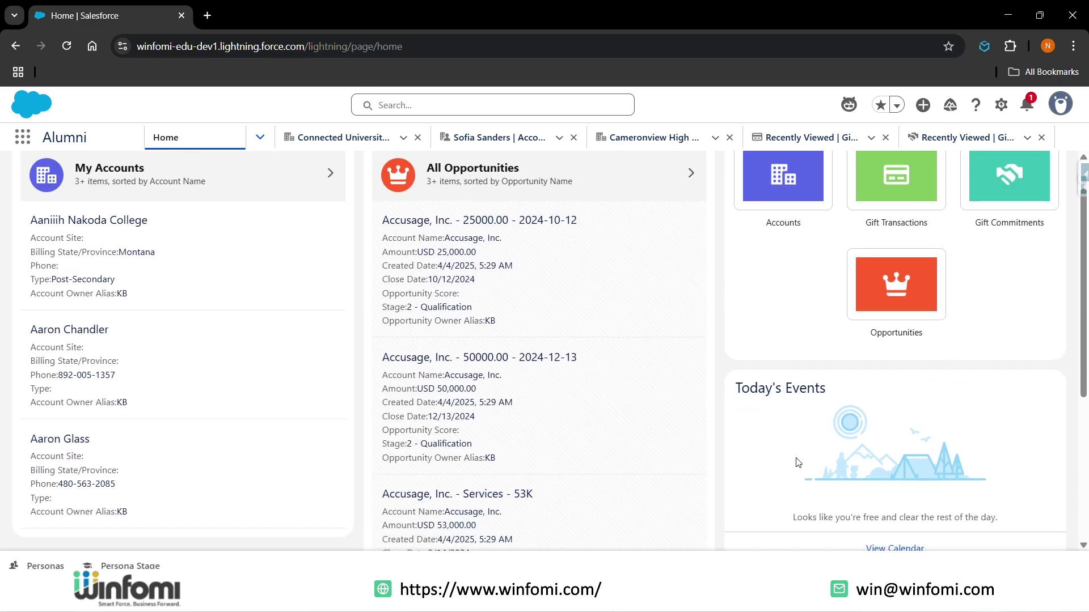
{"action": "scroll", "coordinate": [798, 462], "scroll_direction": "down", "scroll_amount": 5}
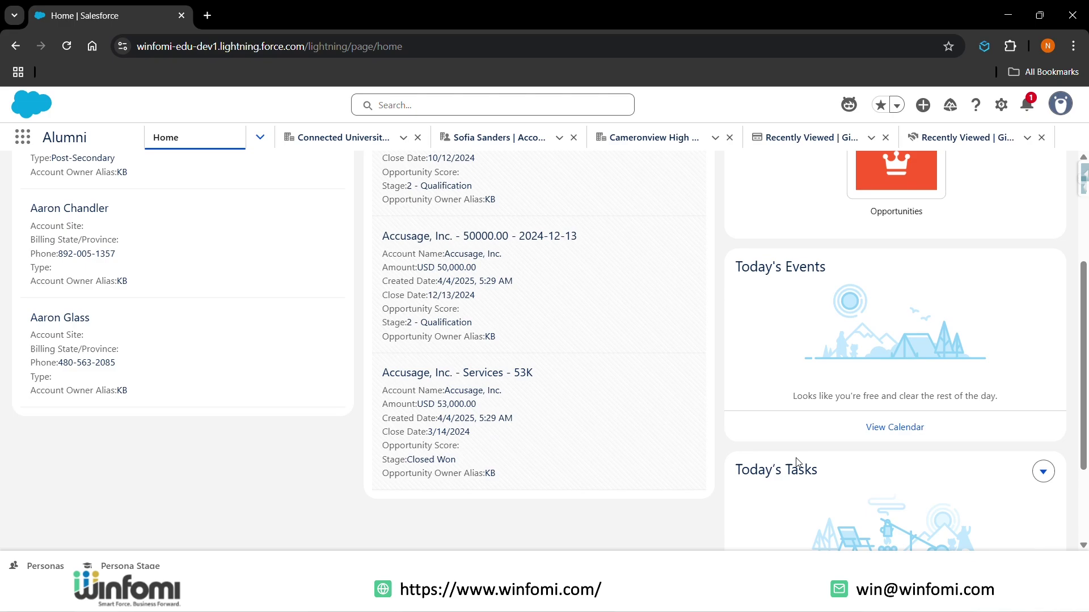
{"action": "scroll", "coordinate": [795, 457], "scroll_direction": "up", "scroll_amount": 6}
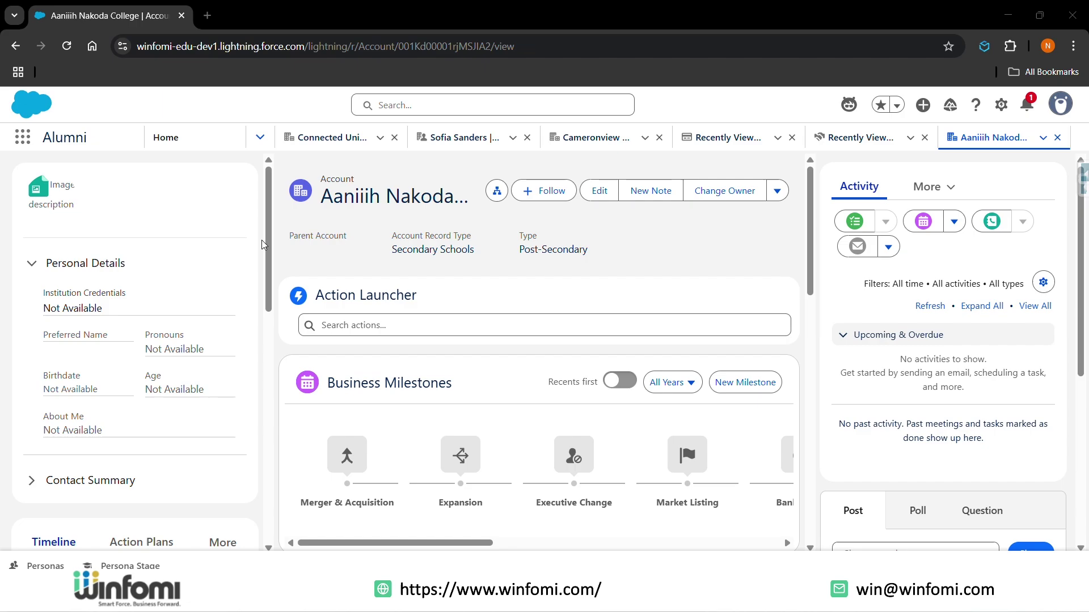
Step: View the college account's Engagement and Opportunities sections
{"action": "scroll", "coordinate": [328, 396], "scroll_direction": "down", "scroll_amount": 3}
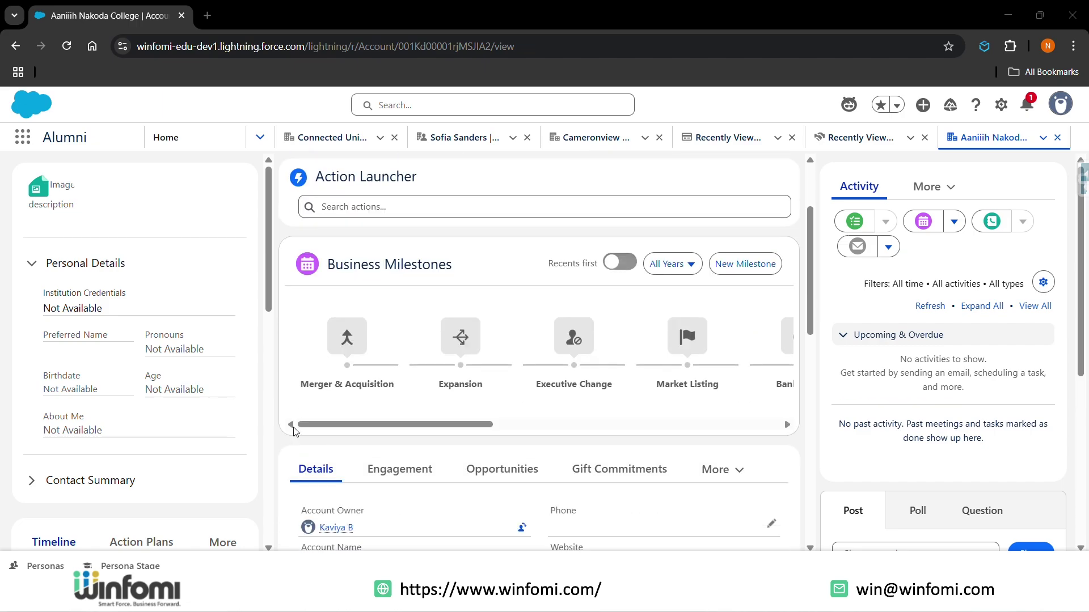
{"action": "scroll", "coordinate": [294, 431], "scroll_direction": "down", "scroll_amount": 2}
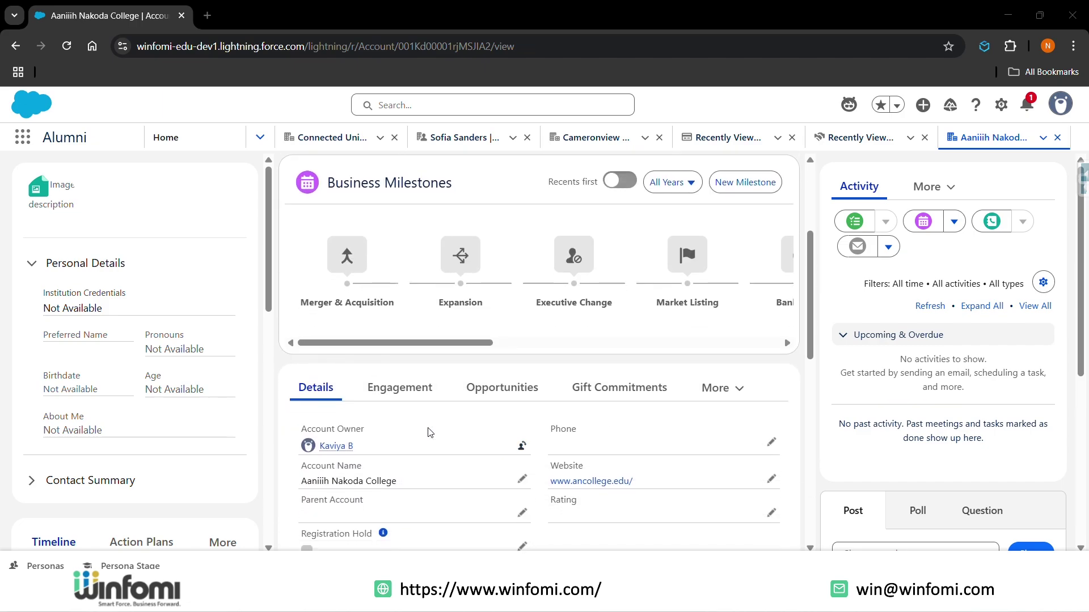
{"action": "scroll", "coordinate": [428, 432], "scroll_direction": "down", "scroll_amount": 3}
{"action": "left_click", "coordinate": [400, 233]}
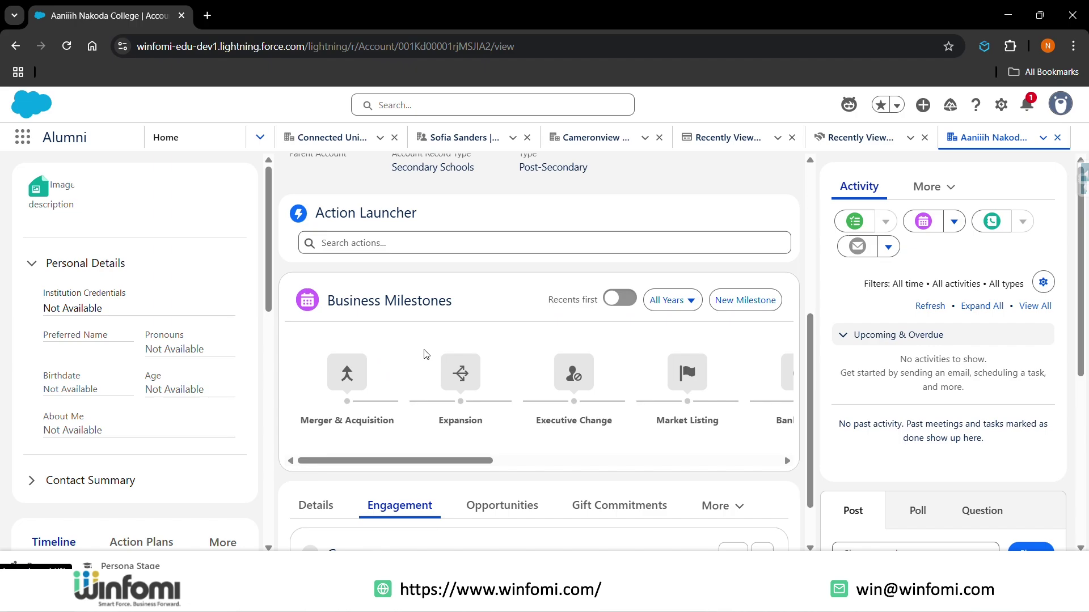
{"action": "scroll", "coordinate": [426, 354], "scroll_direction": "down", "scroll_amount": 5}
{"action": "left_click", "coordinate": [499, 236]}
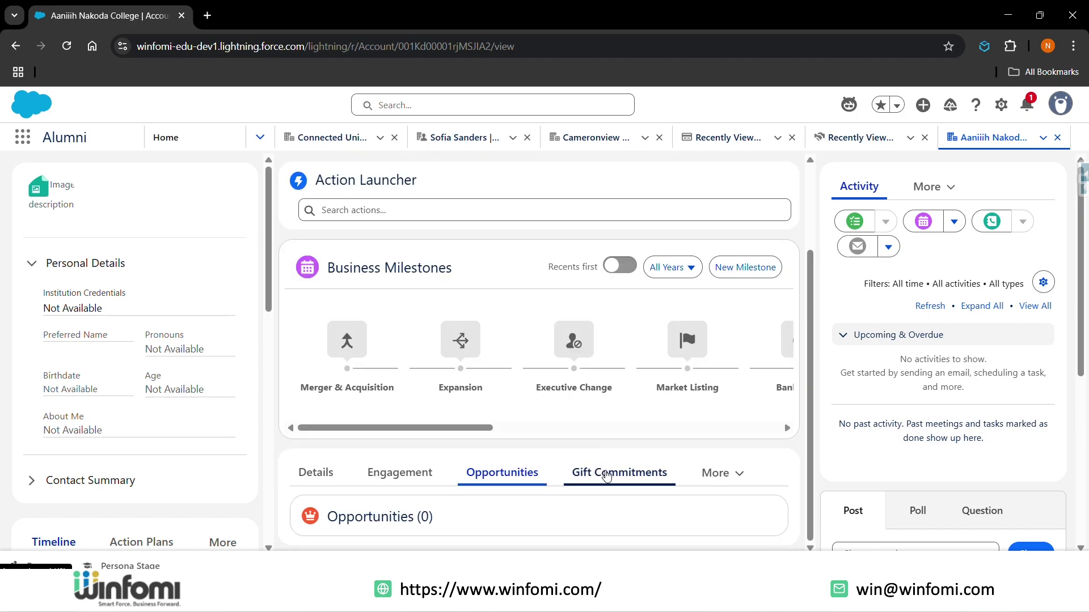
Step: Check Gift Commitments, then Relationships showing 0 Contacts and 0 Constituent Roles
{"action": "left_click", "coordinate": [606, 475]}
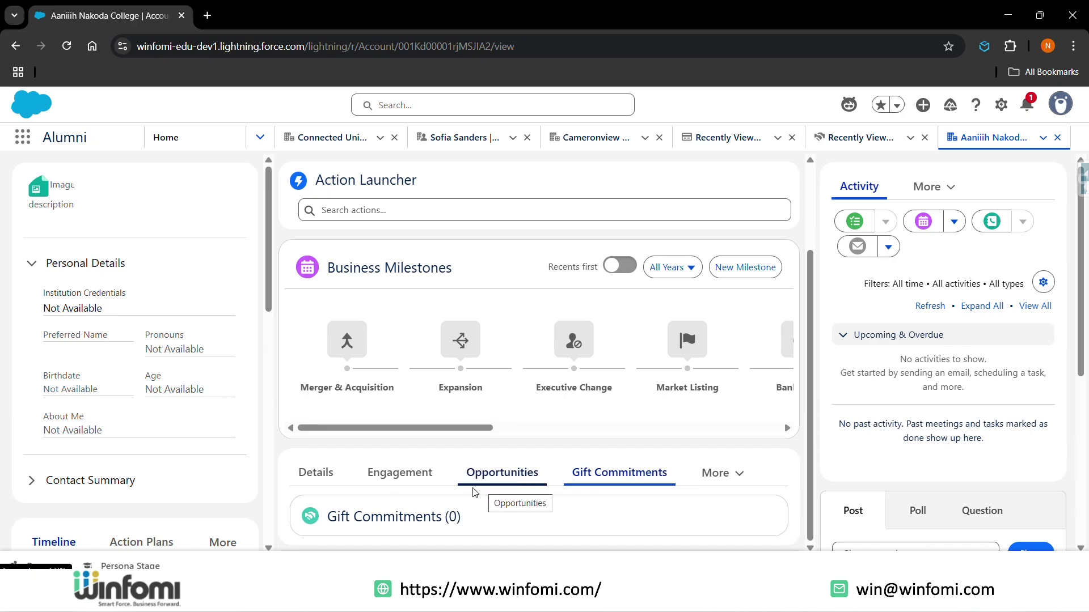
{"action": "left_click", "coordinate": [716, 474]}
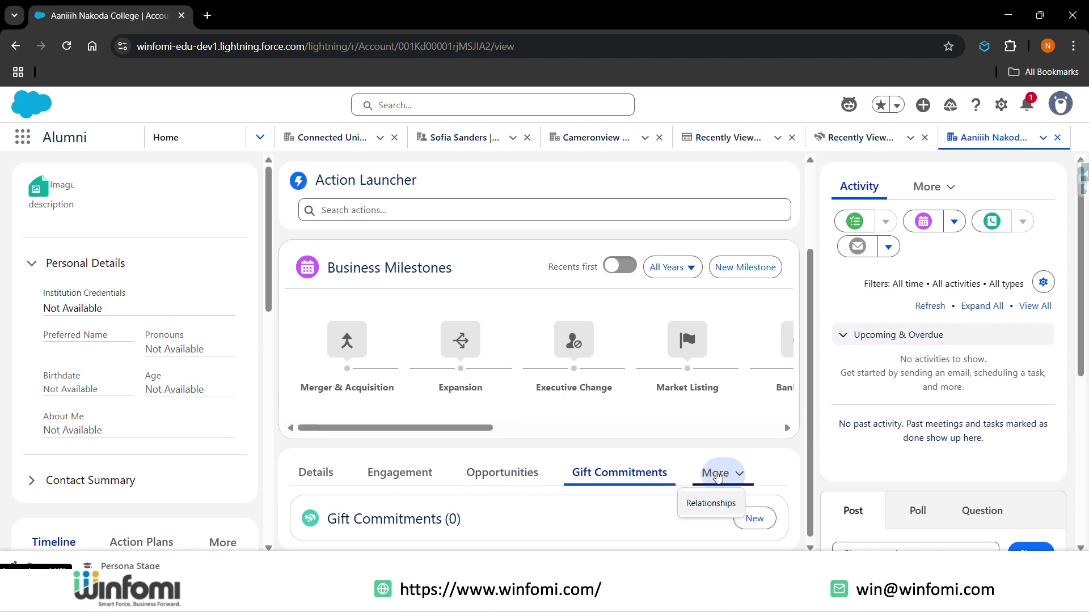
{"action": "left_click", "coordinate": [710, 502]}
{"action": "scroll", "coordinate": [584, 489], "scroll_direction": "down", "scroll_amount": 3}
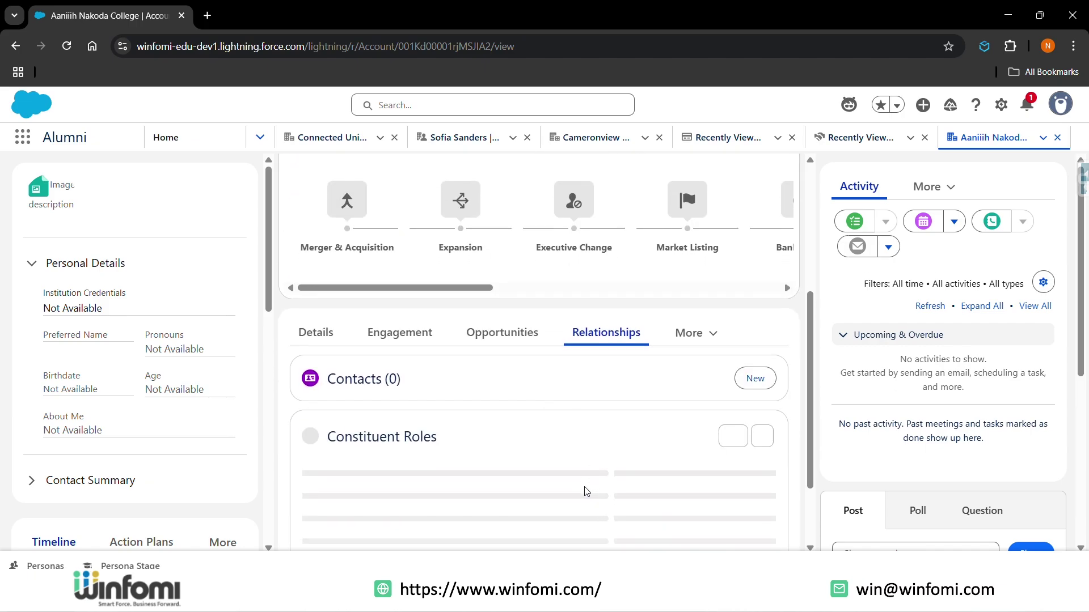
{"action": "scroll", "coordinate": [471, 437], "scroll_direction": "up", "scroll_amount": 1}
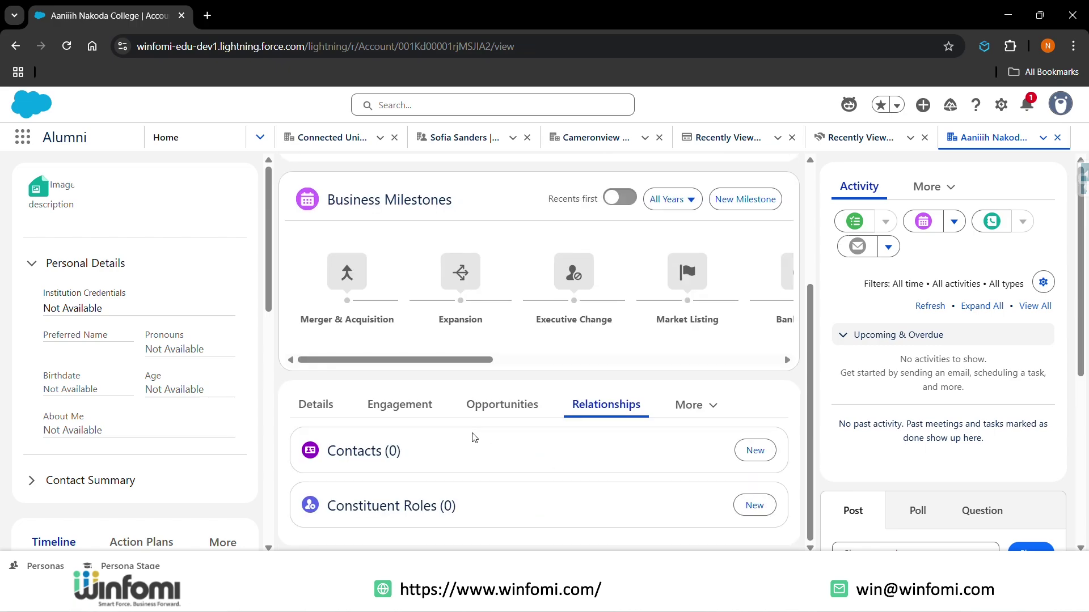
{"action": "scroll", "coordinate": [474, 437], "scroll_direction": "down", "scroll_amount": 1}
{"action": "scroll", "coordinate": [540, 478], "scroll_direction": "down", "scroll_amount": 2}
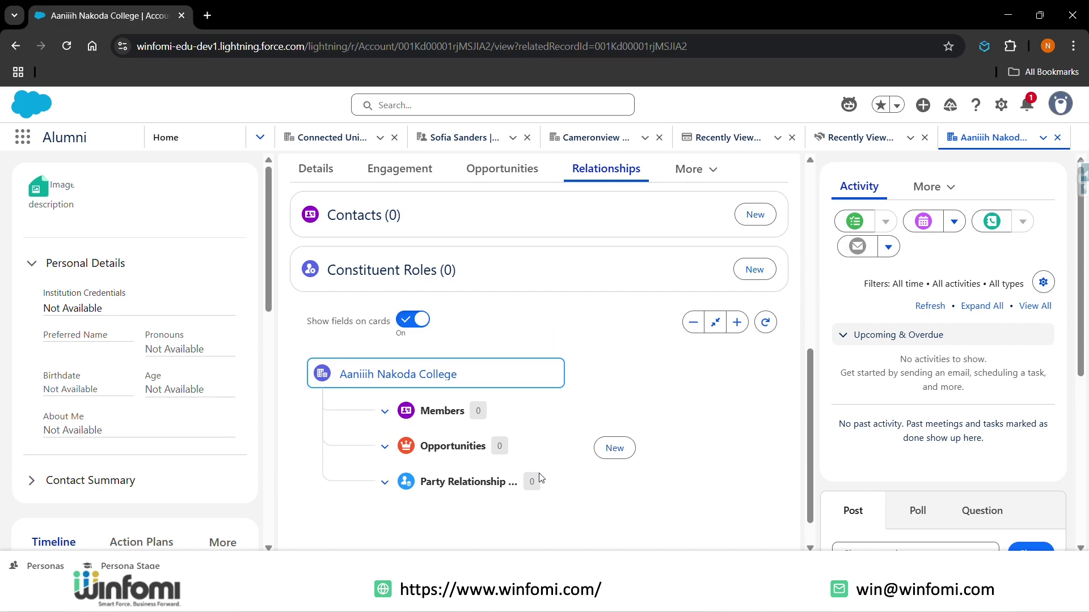
{"action": "scroll", "coordinate": [607, 340], "scroll_direction": "up", "scroll_amount": 5}
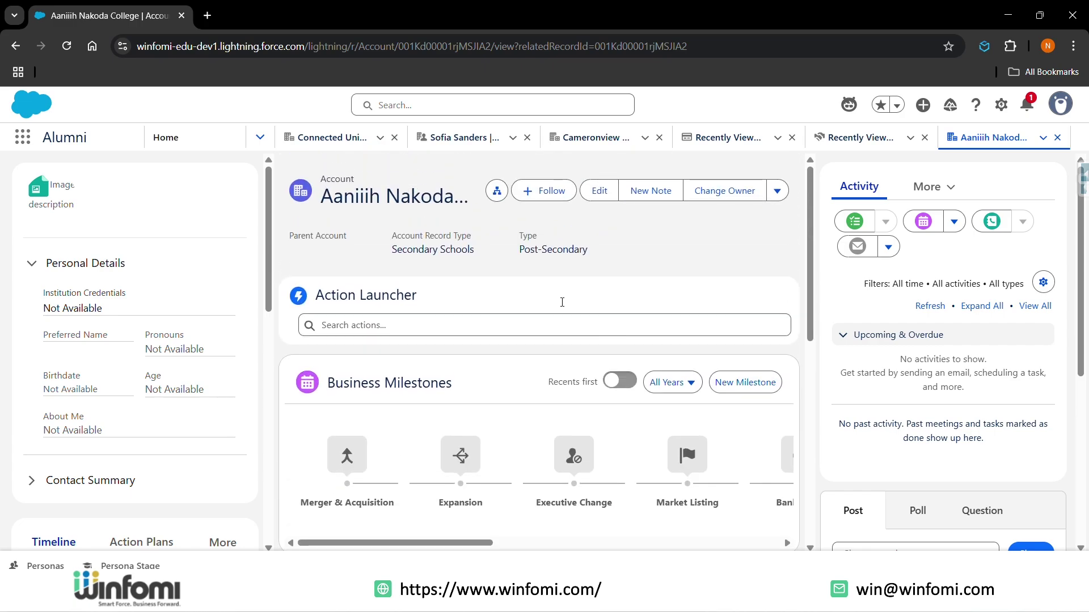
Step: Show the account's Giving Summary, then its Giving Society & Memberships in the side panel
{"action": "left_click", "coordinate": [932, 188]}
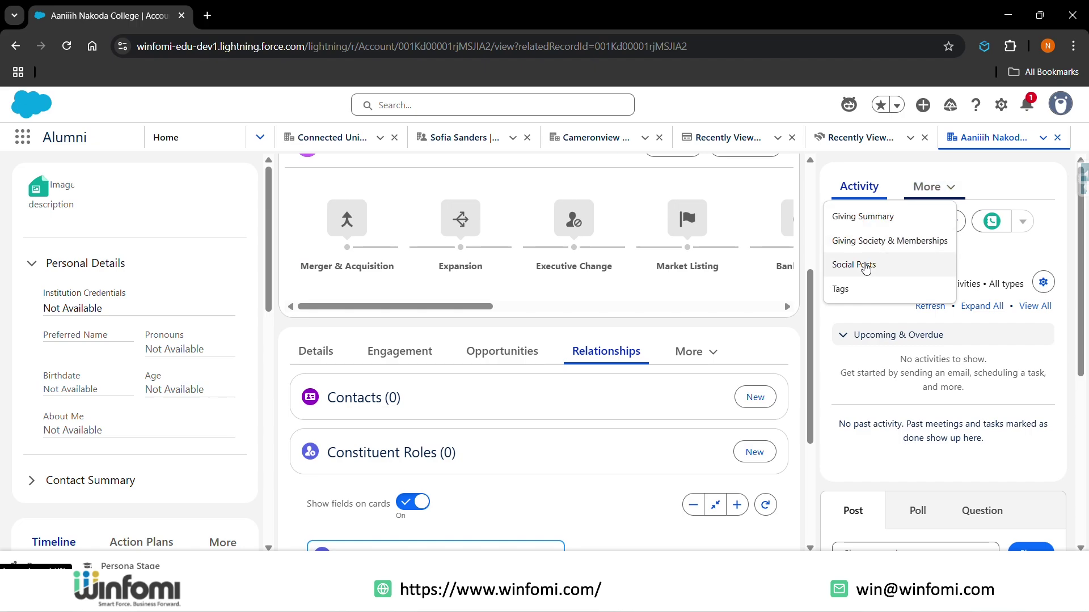
{"action": "left_click", "coordinate": [876, 226]}
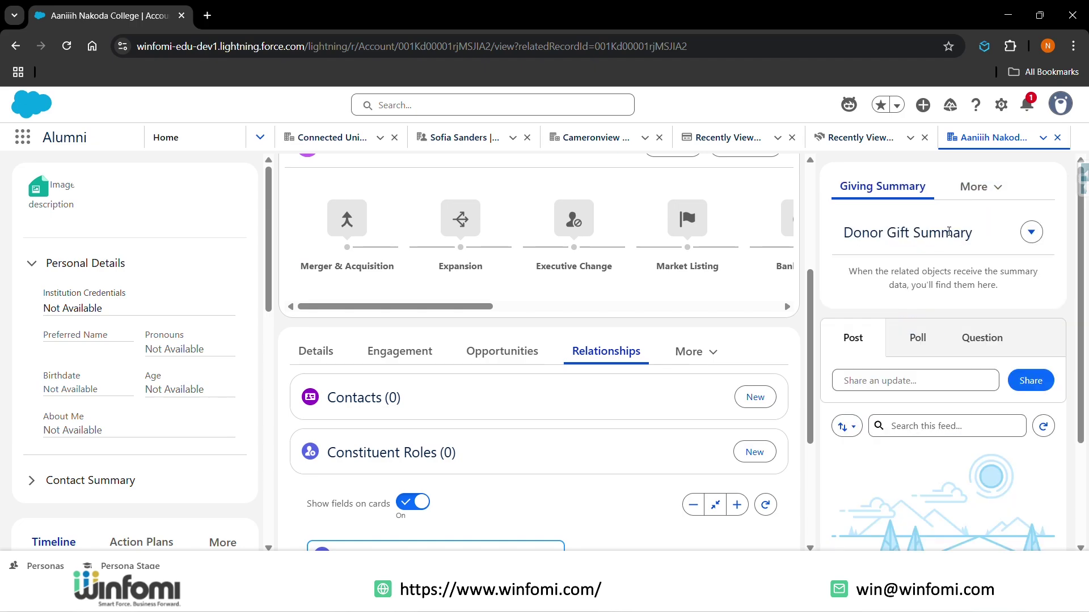
{"action": "left_click", "coordinate": [973, 189]}
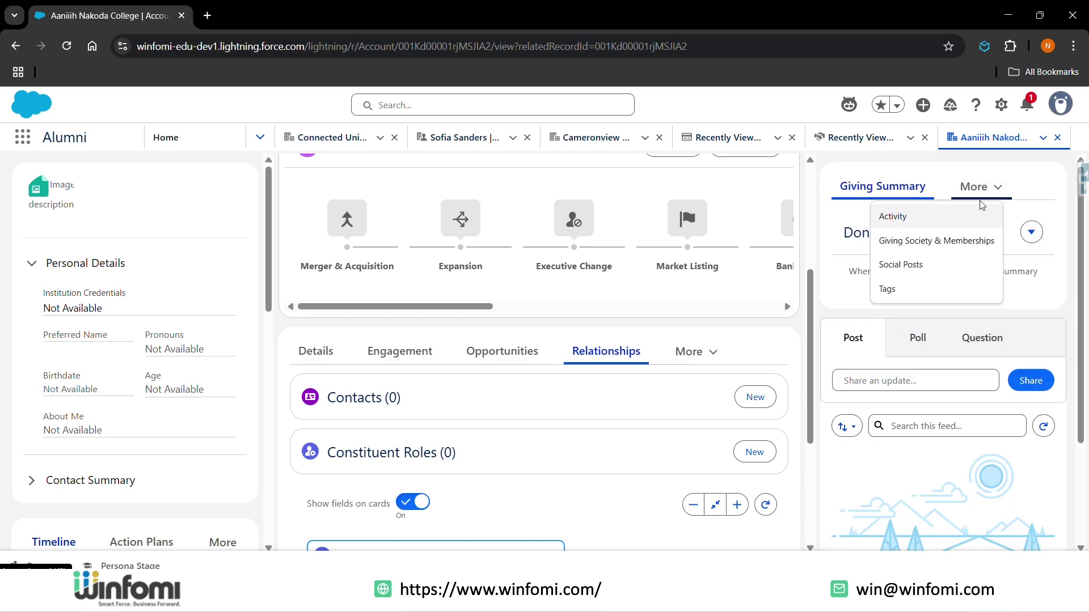
{"action": "left_click", "coordinate": [916, 248]}
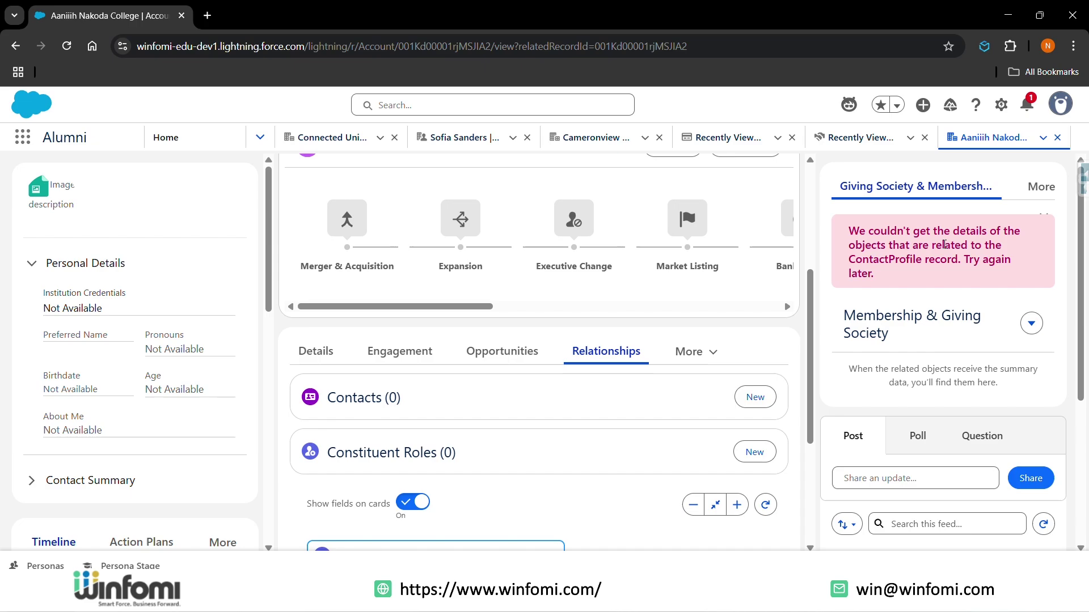
Step: Display the side panel's Tags, showing an empty Interest Tags section
{"action": "left_click", "coordinate": [1041, 187]}
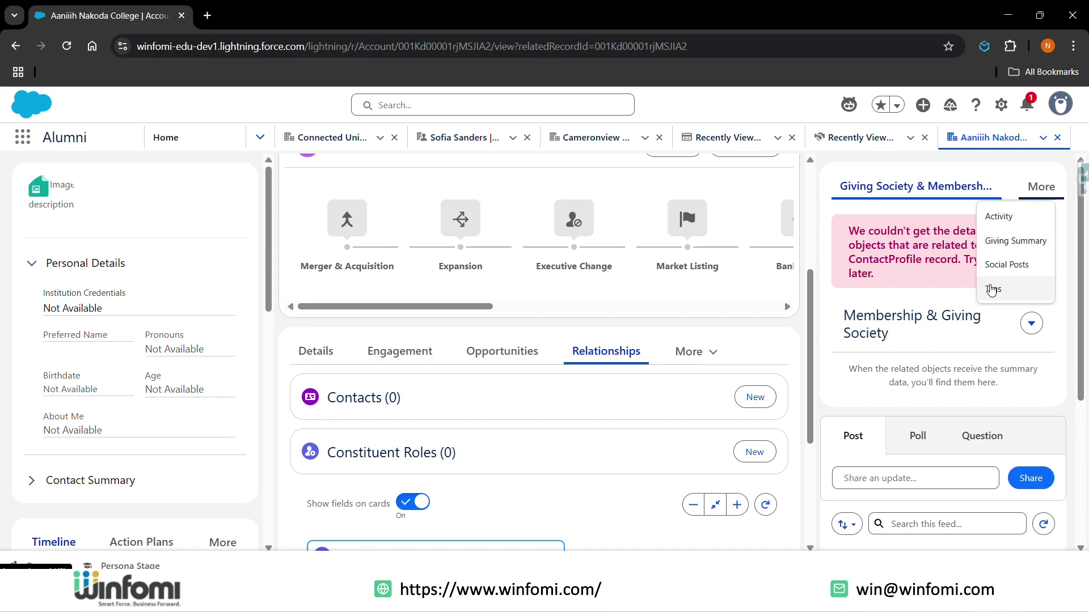
{"action": "left_click", "coordinate": [993, 287]}
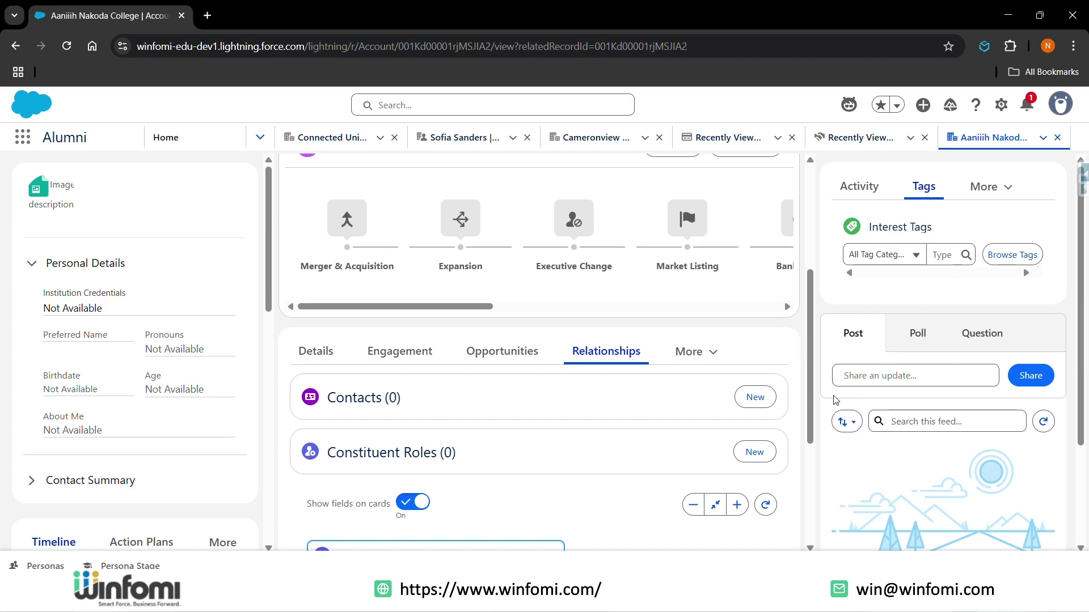
{"action": "scroll", "coordinate": [708, 467], "scroll_direction": "down", "scroll_amount": 4}
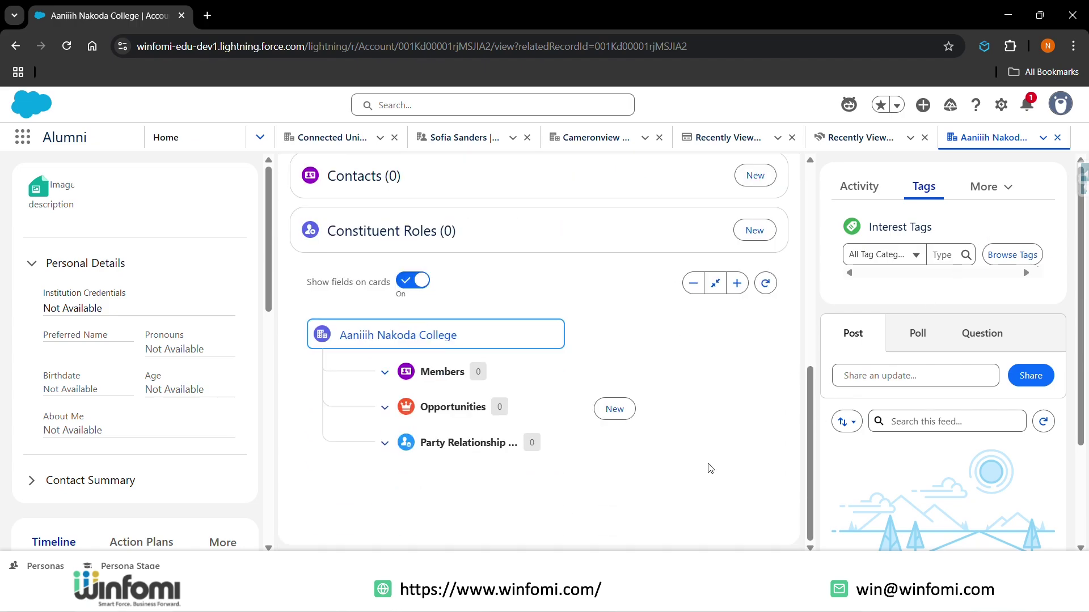
{"action": "scroll", "coordinate": [711, 468], "scroll_direction": "up", "scroll_amount": 10}
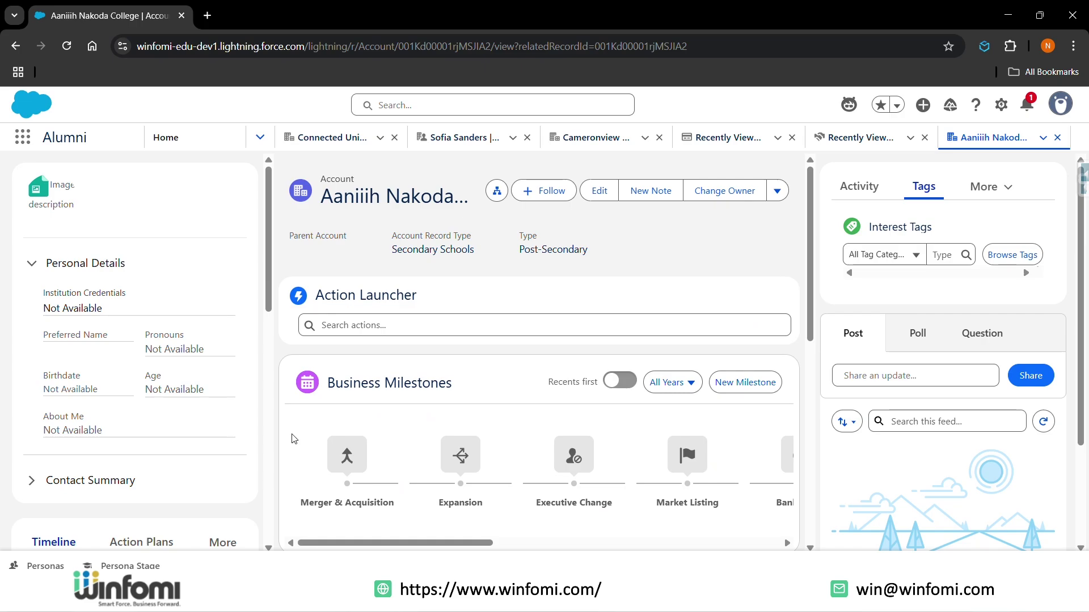
{"action": "scroll", "coordinate": [136, 357], "scroll_direction": "down", "scroll_amount": 6}
{"action": "scroll", "coordinate": [136, 358], "scroll_direction": "up", "scroll_amount": 2}
{"action": "scroll", "coordinate": [136, 357], "scroll_direction": "down", "scroll_amount": 1}
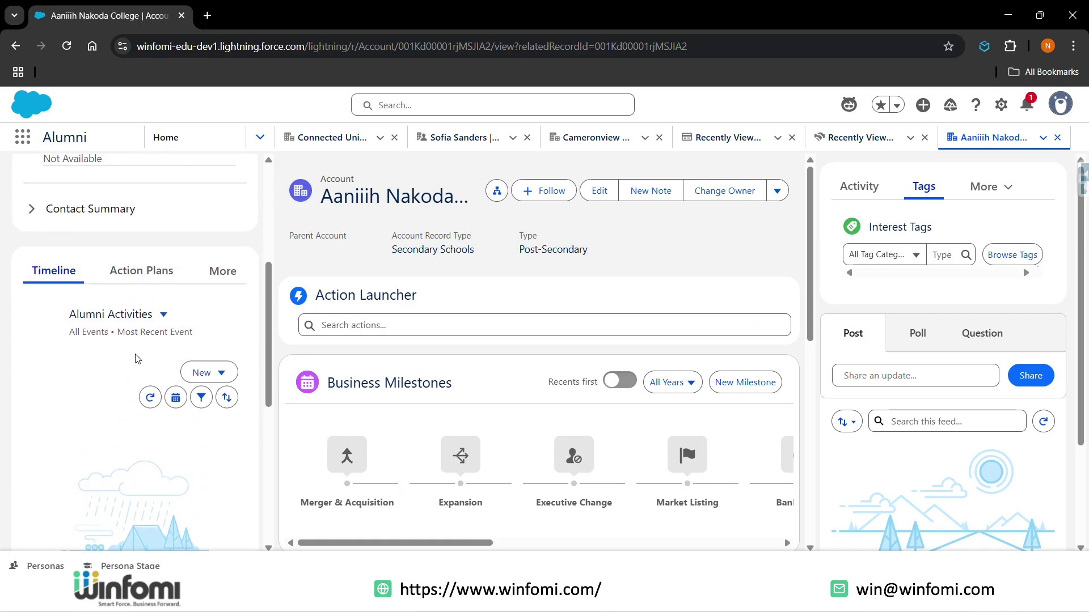
{"action": "scroll", "coordinate": [136, 358], "scroll_direction": "up", "scroll_amount": 1}
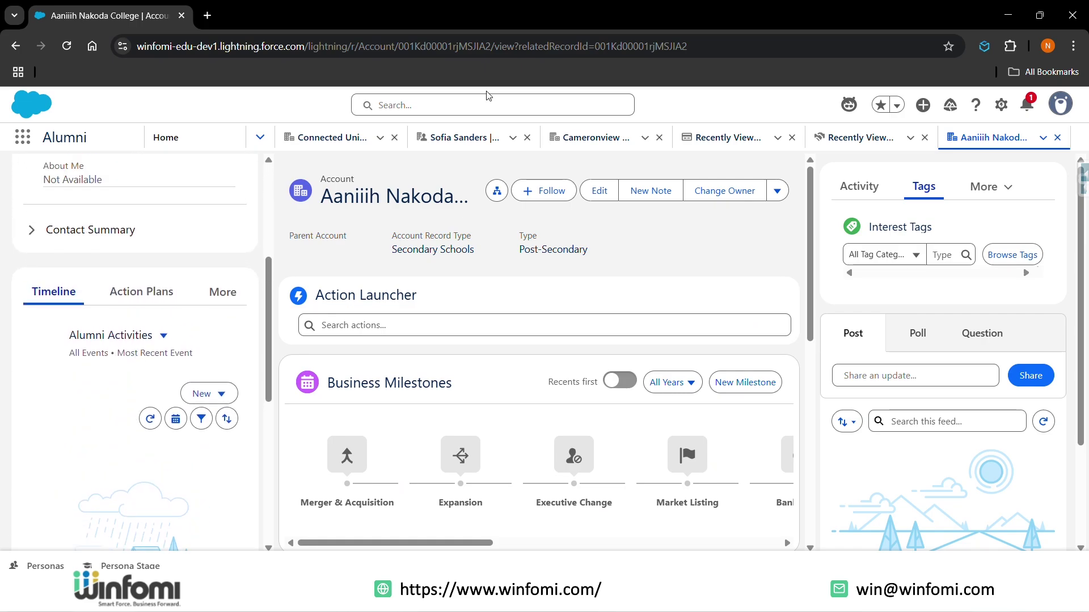